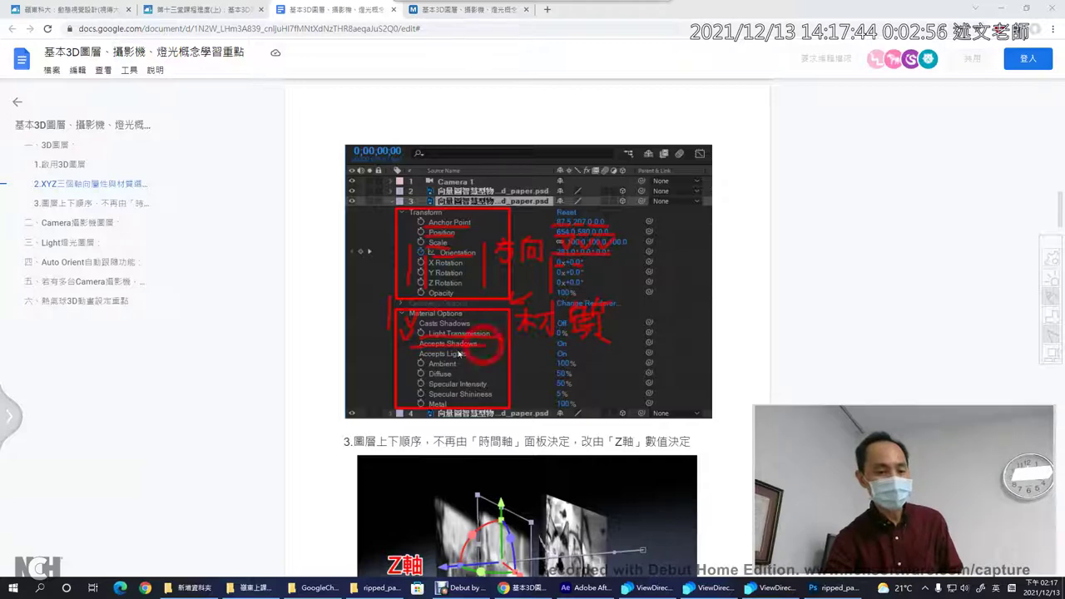
# Underline the Casts Shadows, Light Transmission, Accepts Shadows and Accepts Lights properties in the notes' Material Options image, and clear all screen markings.
pyautogui.moveTo(420, 338); pyautogui.dragTo(500, 338)
pyautogui.moveTo(418, 347); pyautogui.dragTo(479, 347)
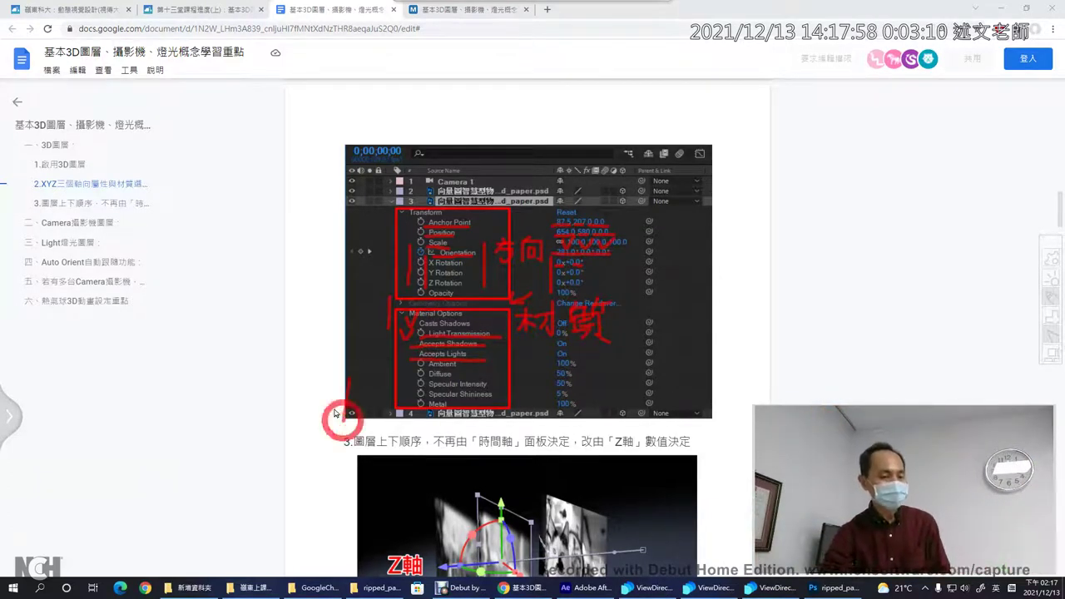
pyautogui.moveTo(335, 407); pyautogui.dragTo(369, 400)
pyautogui.moveTo(317, 262); pyautogui.dragTo(318, 326)
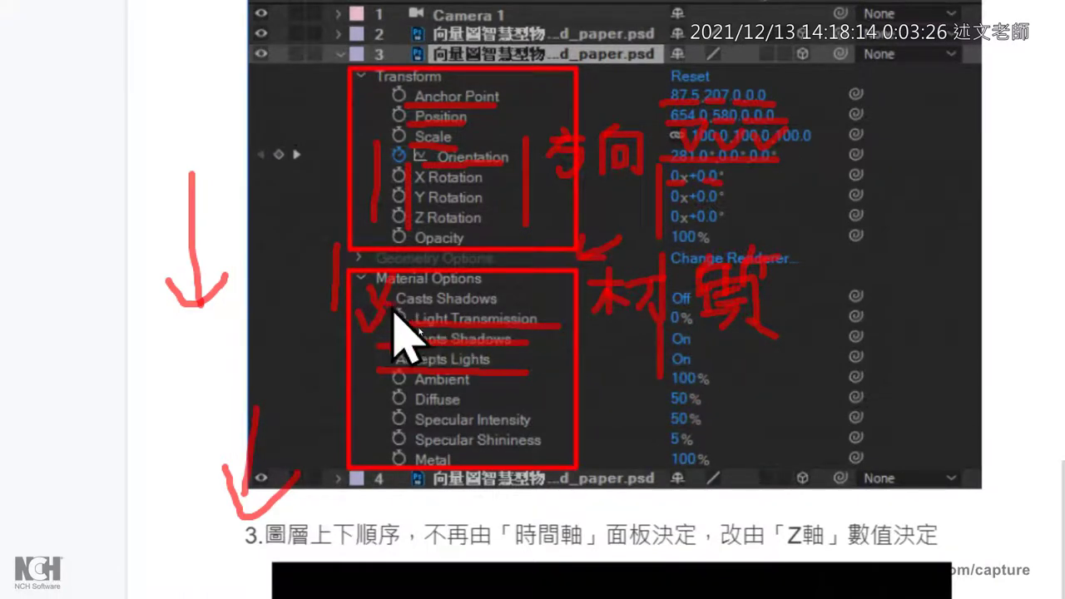
pyautogui.moveTo(393, 315); pyautogui.dragTo(512, 306)
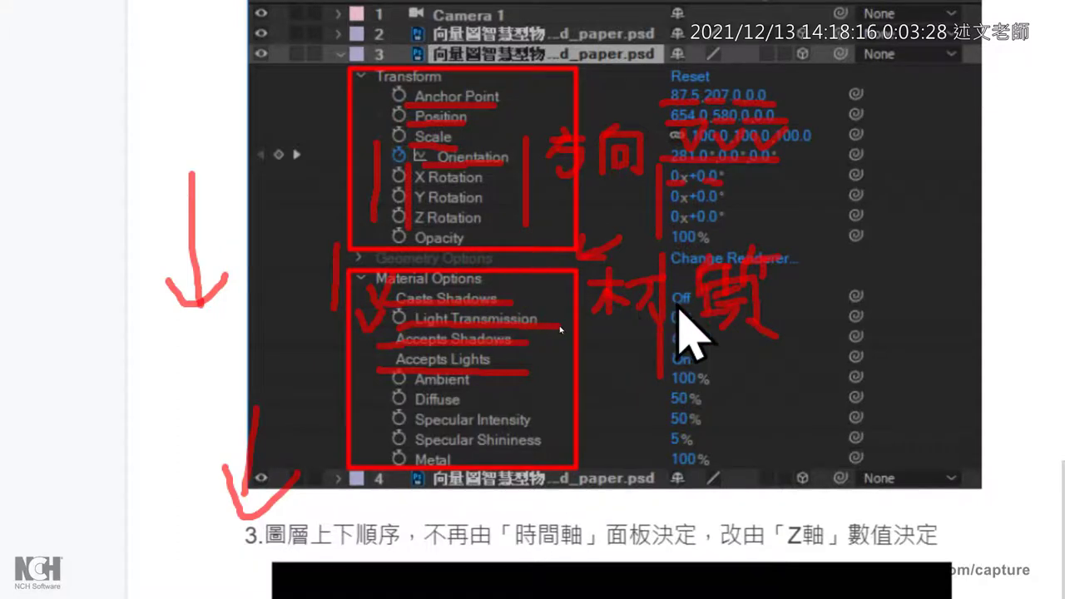
pyautogui.moveTo(677, 292); pyautogui.dragTo(678, 322)
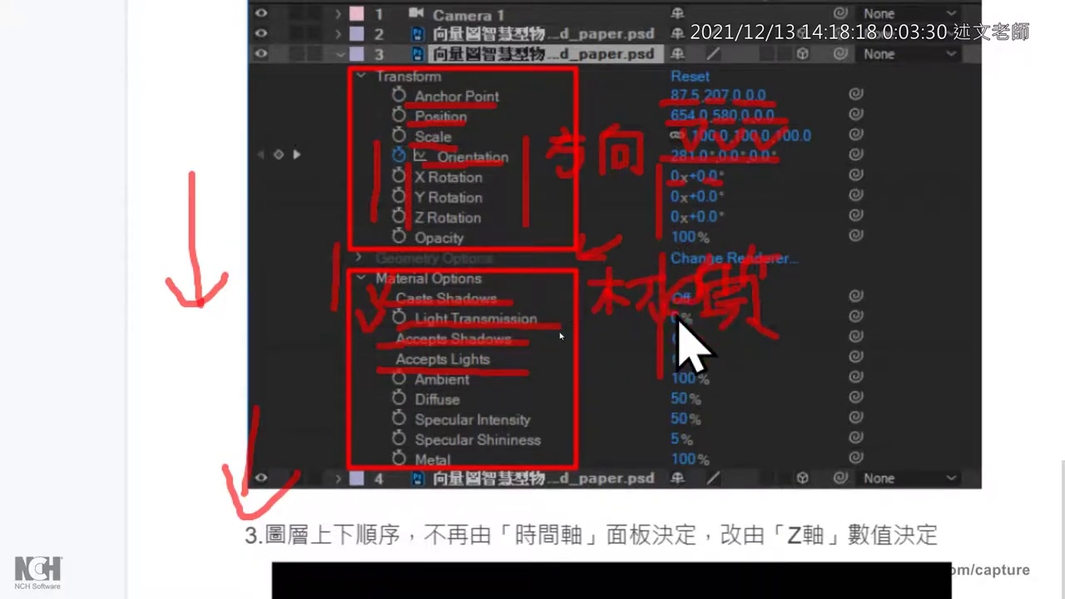
pyautogui.press('Escape')
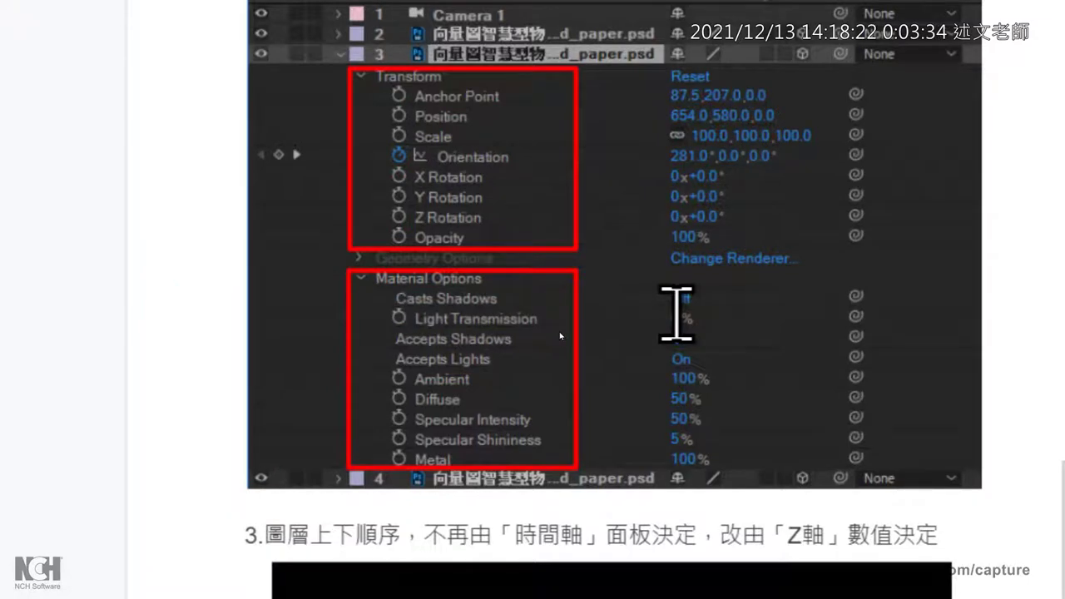
pyautogui.press('Escape')
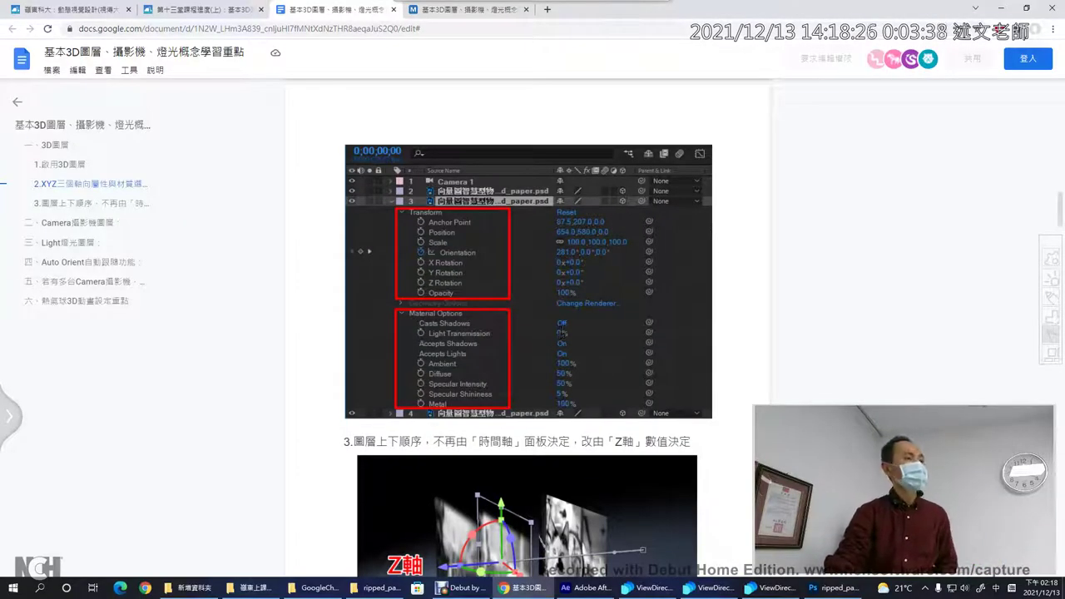
pyautogui.scroll(-1, 561, 335)
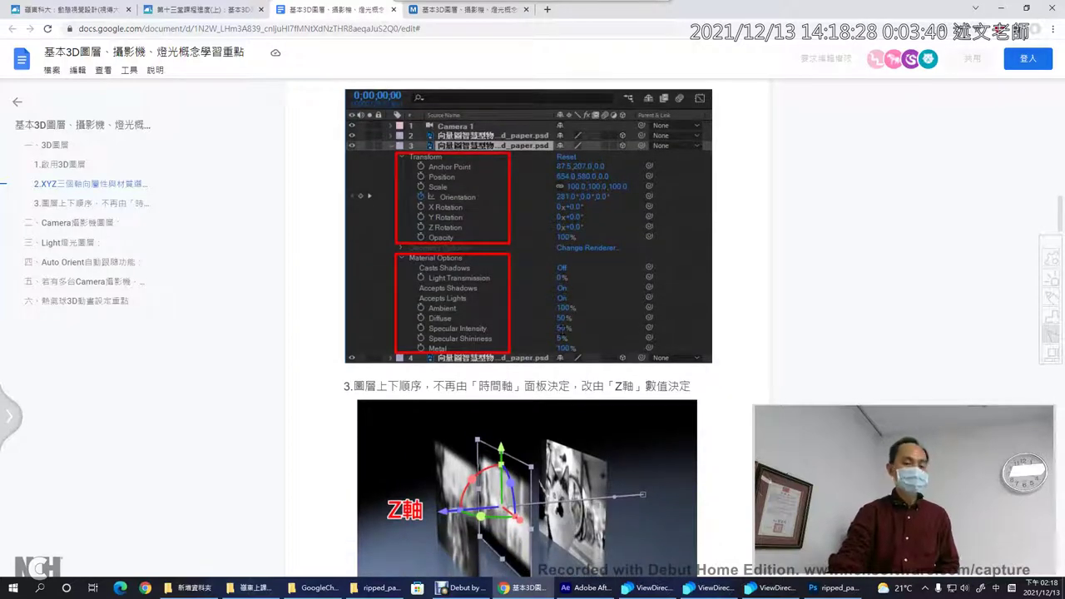
# Switch to After Effects and expand the paper layer's Transform and Material Options groups in Comp 1 to examine their properties.
pyautogui.click(587, 588)
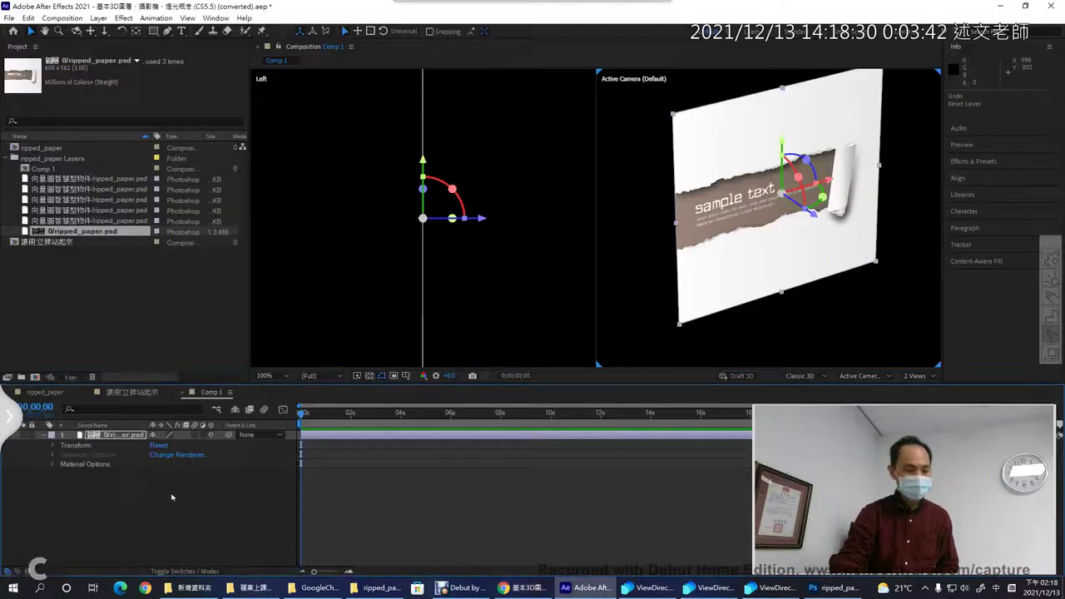
pyautogui.click(51, 447)
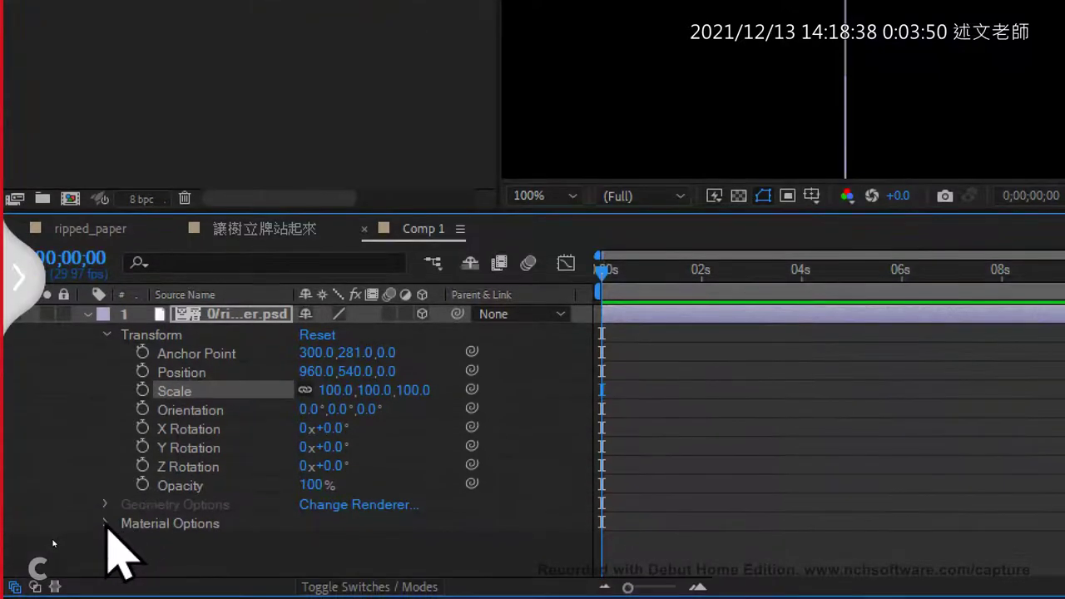
pyautogui.click(106, 524)
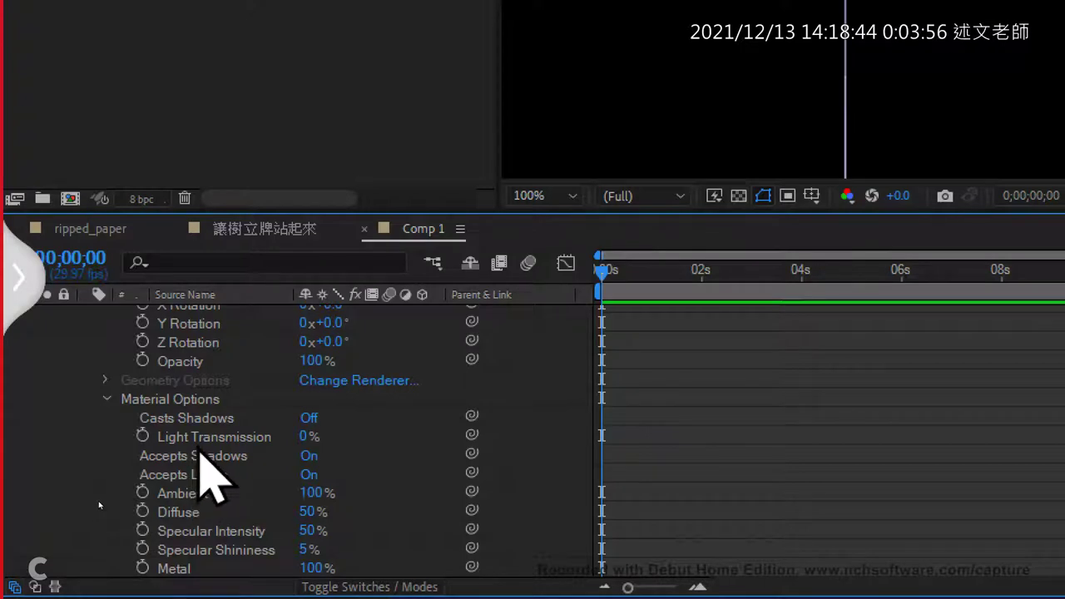
pyautogui.scroll(3, 200, 456)
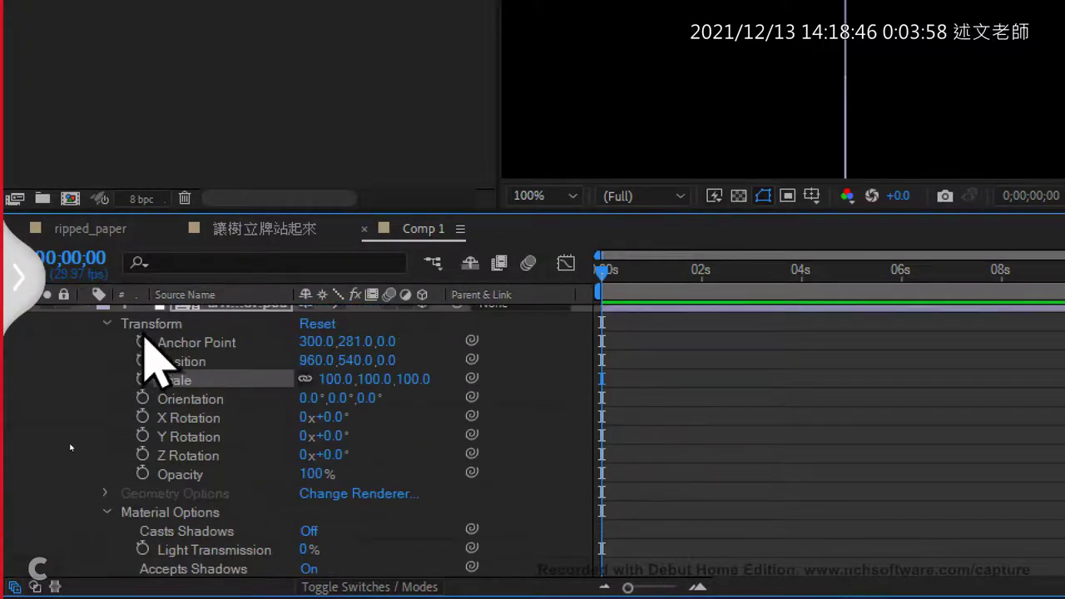
pyautogui.click(126, 324)
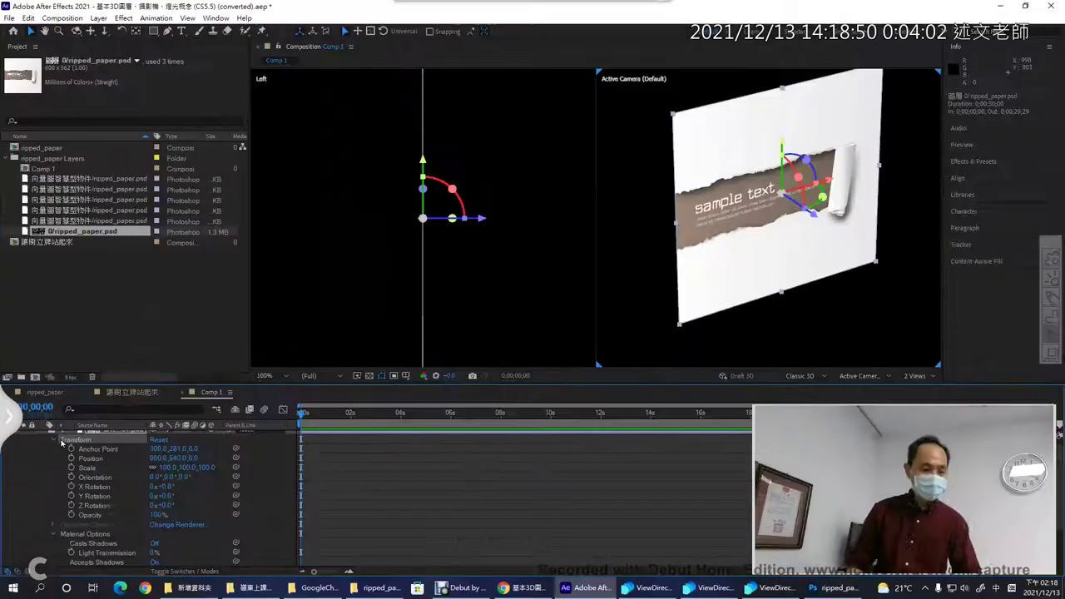
# Switch back to the browser notes and highlight the phrase 圖層上下順序 in point 3.
pyautogui.click(523, 587)
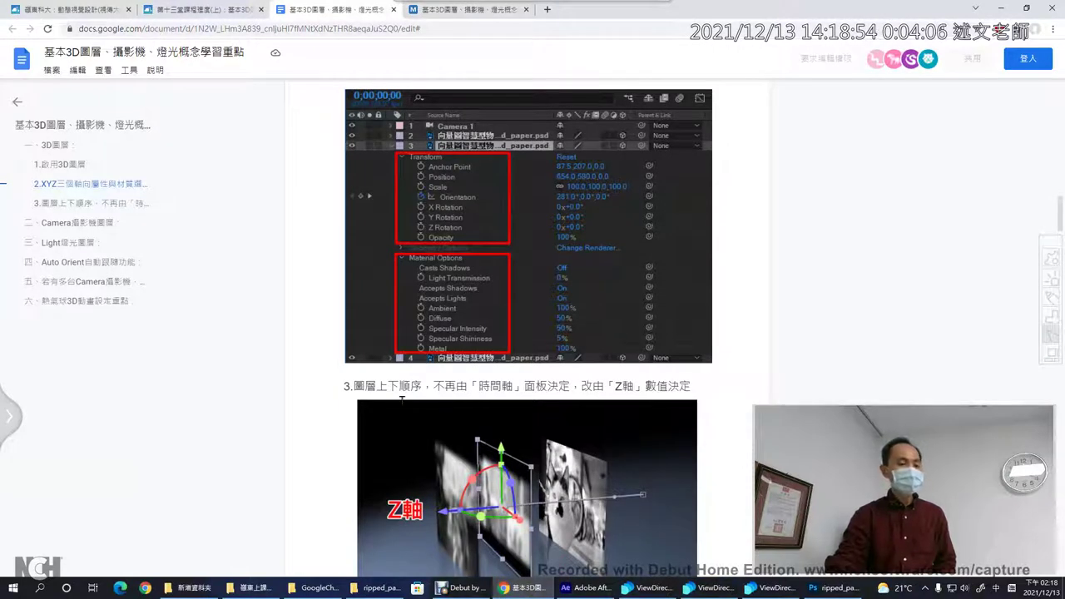
pyautogui.moveTo(353, 386); pyautogui.dragTo(417, 387)
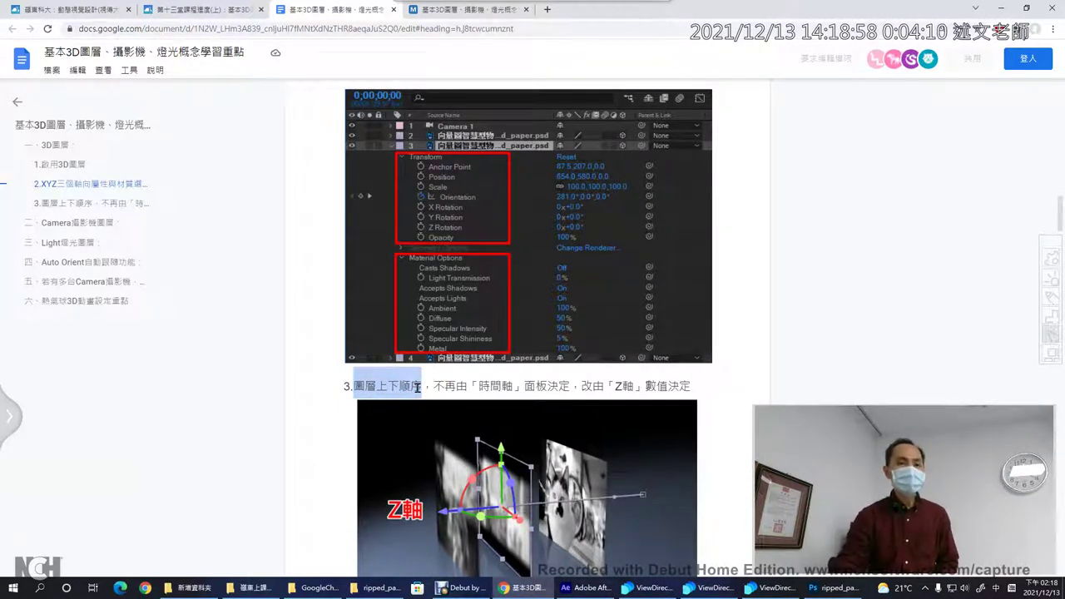
# Switch to Photoshop and move the wide dark-green tree's layer up to second place in the ripped_paper.psd layer stack.
pyautogui.click(836, 588)
pyautogui.moveTo(859, 504); pyautogui.dragTo(161, 482)
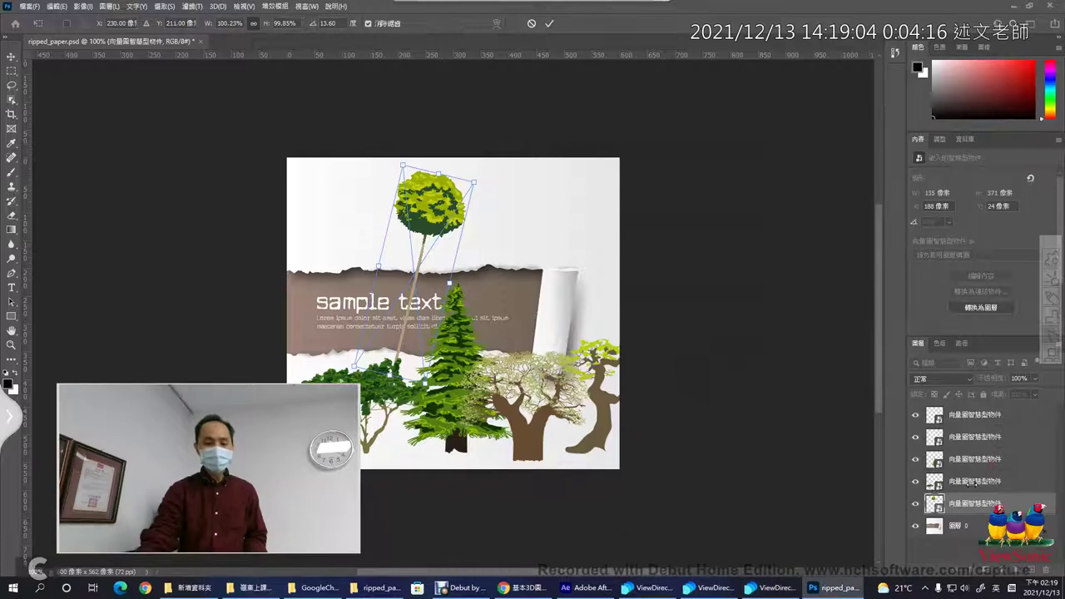
pyautogui.moveTo(975, 483); pyautogui.dragTo(974, 435)
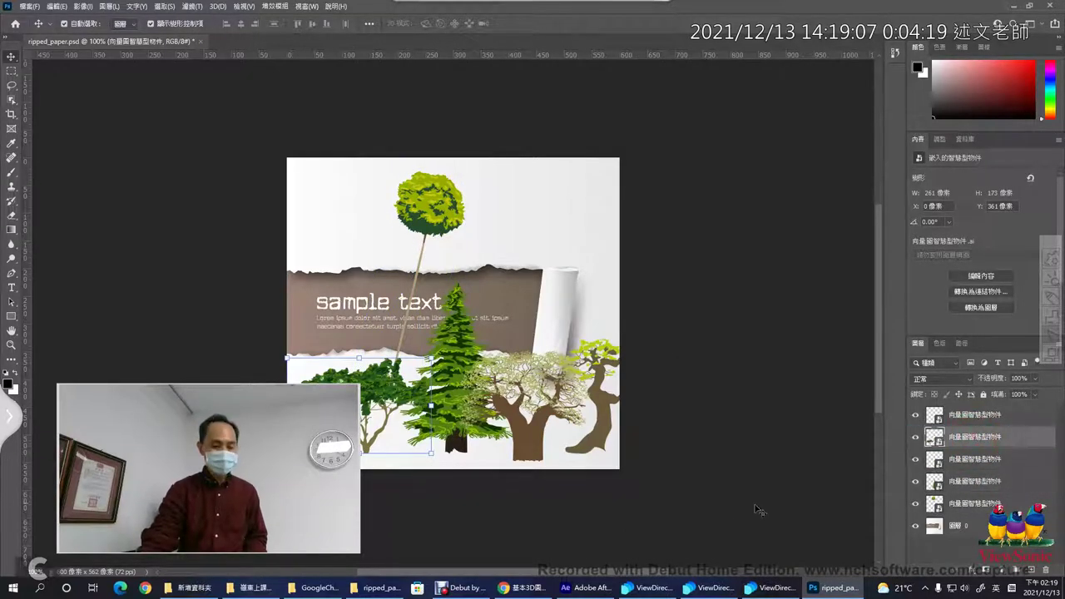
# Switch to After Effects, collapse the paper layer's properties and add the pine tree footage above it in Comp 1.
pyautogui.click(587, 587)
pyautogui.moveTo(251, 486); pyautogui.dragTo(896, 488)
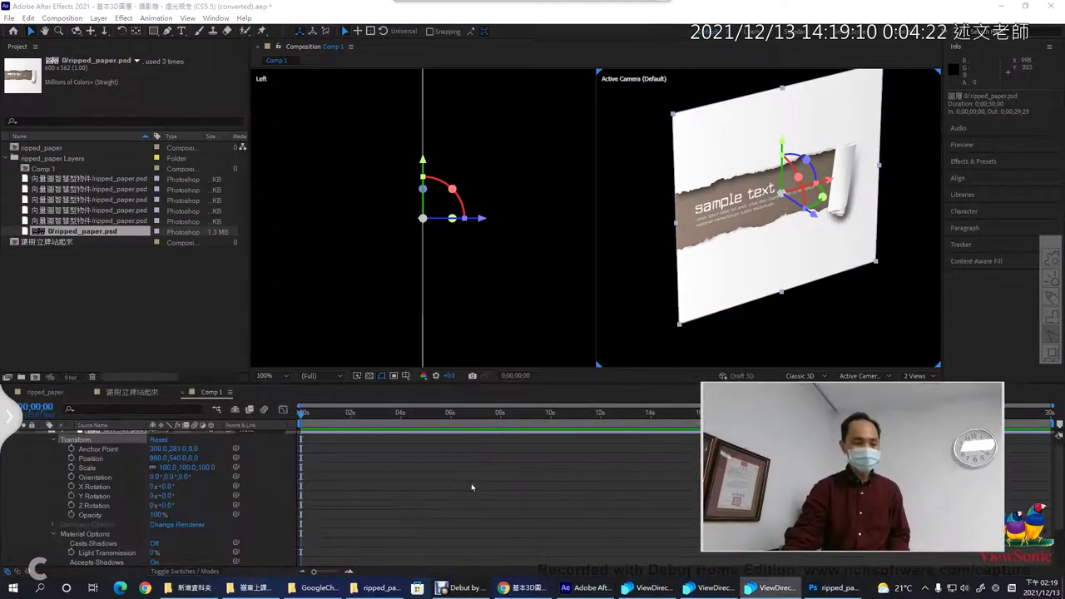
pyautogui.scroll(1, 39, 460)
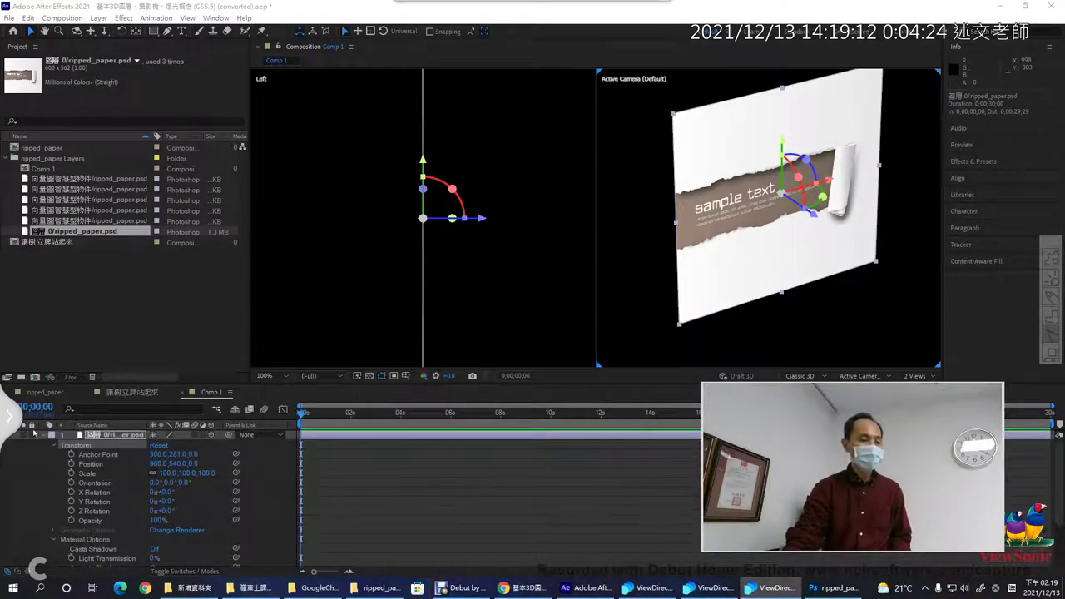
pyautogui.click(45, 440)
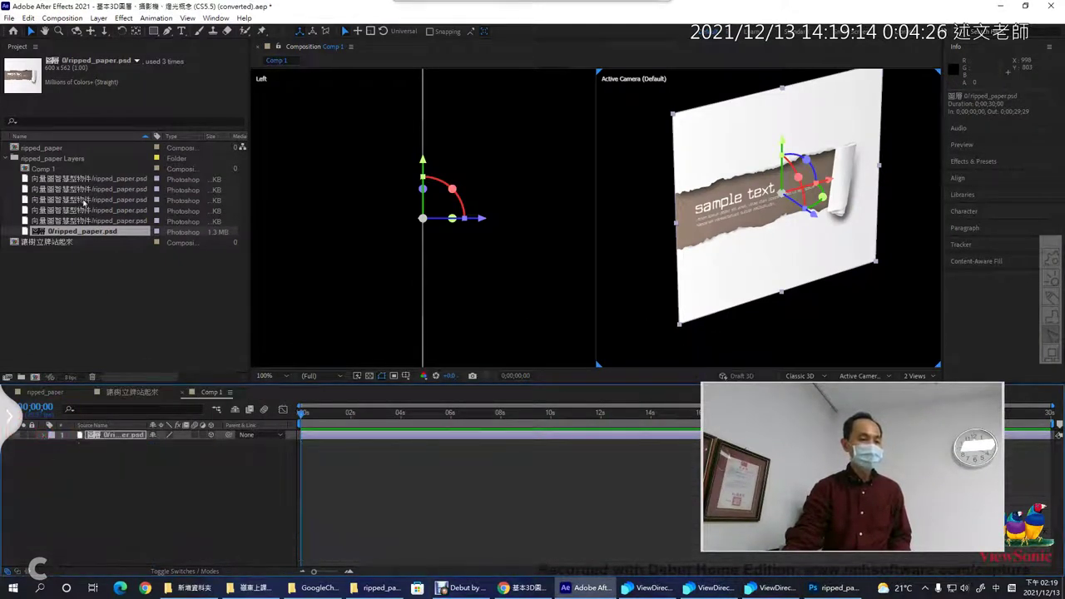
pyautogui.moveTo(84, 202); pyautogui.dragTo(143, 435)
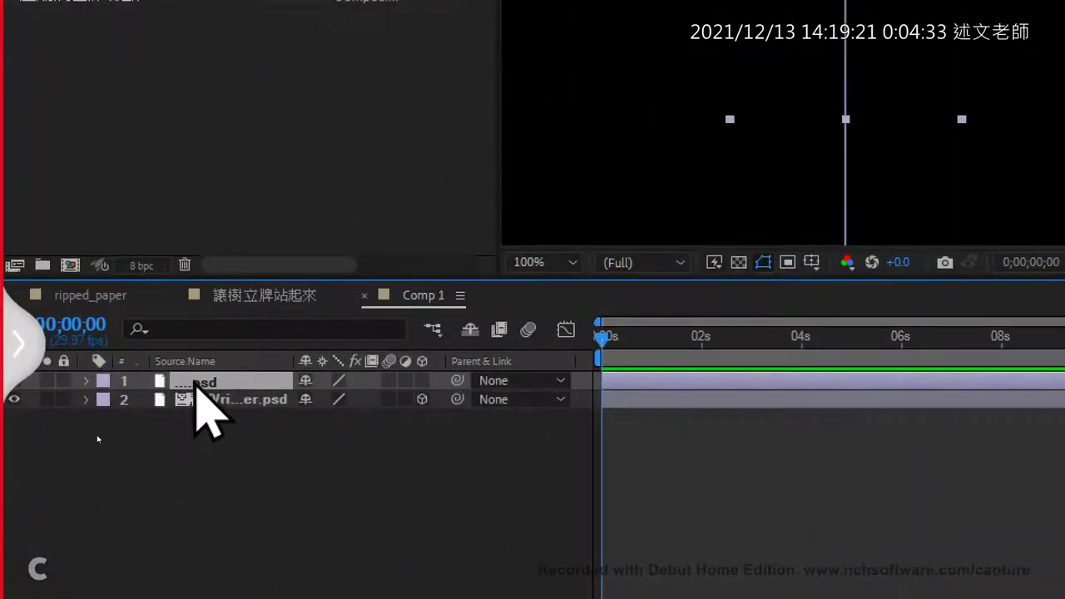
# Try reordering the pine tree layer relative to the paper layer, and turn the tree into a 3D layer.
pyautogui.moveTo(197, 385)
pyautogui.mouseDown()
pyautogui.moveTo(200, 402)
pyautogui.moveTo(200, 370)
pyautogui.moveTo(209, 400)
pyautogui.mouseUp()
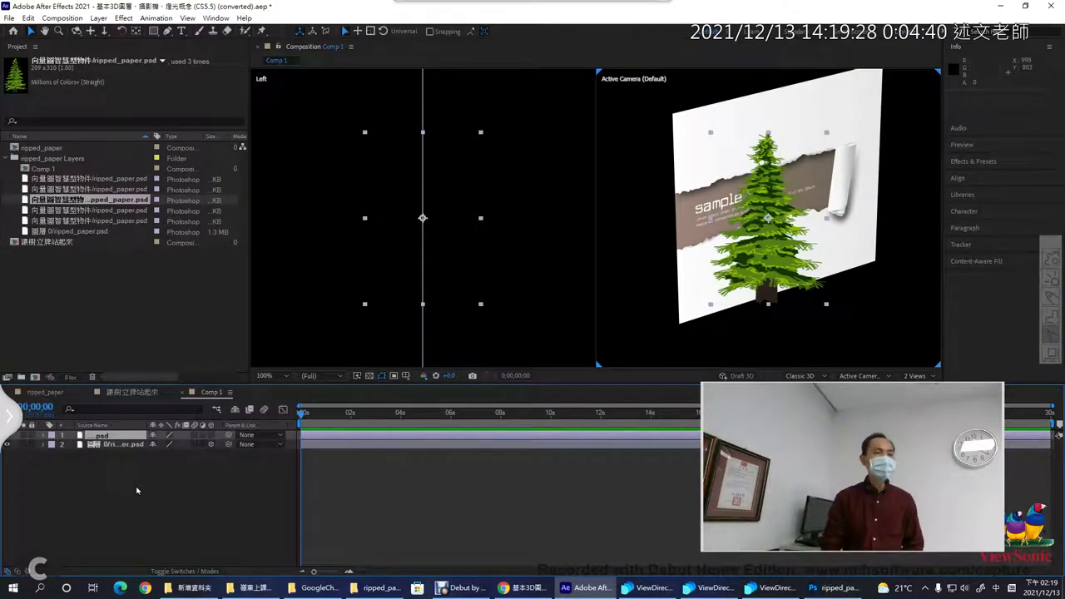
pyautogui.click(209, 435)
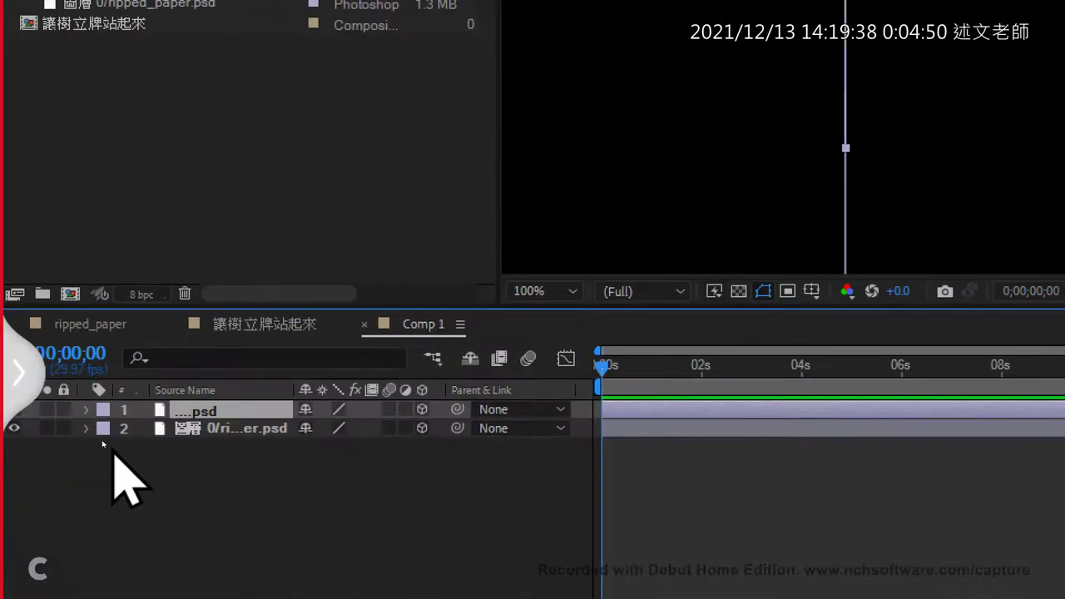
pyautogui.click(255, 428)
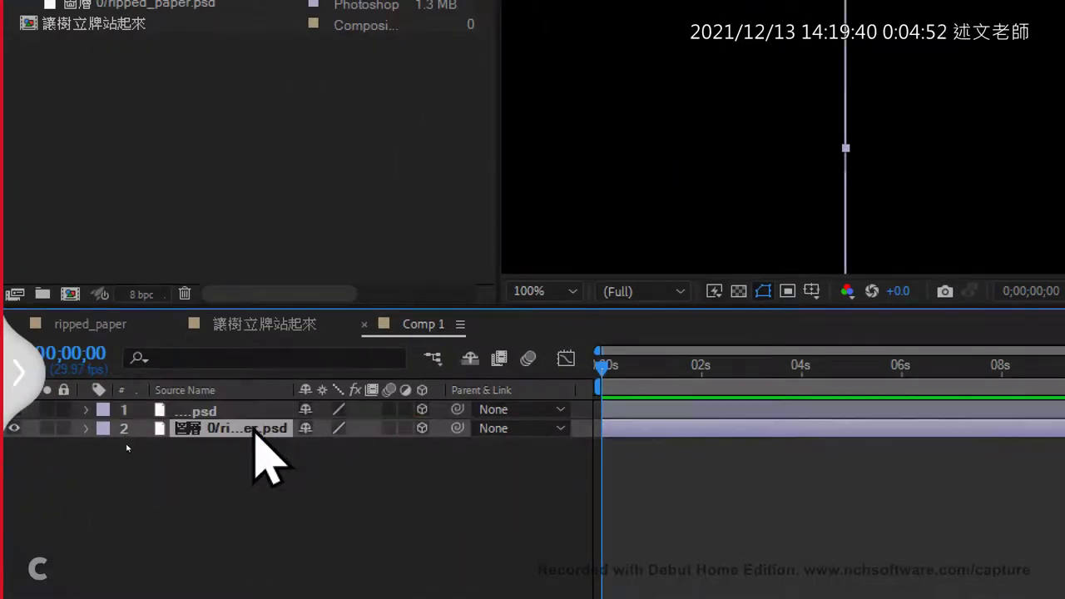
pyautogui.click(253, 410)
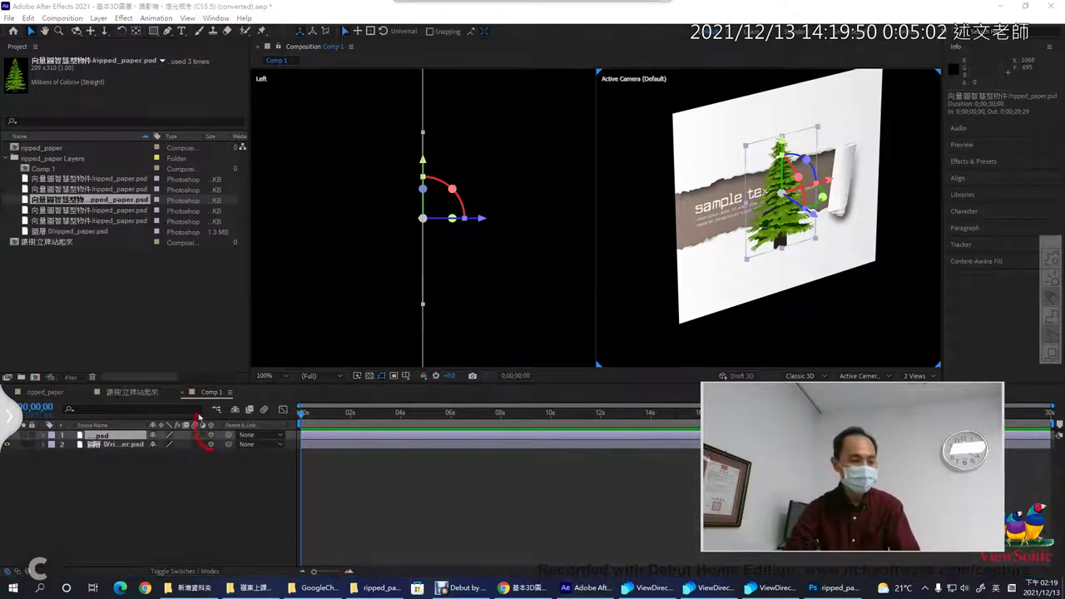
# Circle the 3D layer switches and the Left view's axis gizmo, write Z 0 on screen, and clear the markings.
pyautogui.moveTo(226, 448); pyautogui.dragTo(213, 445)
pyautogui.moveTo(250, 492); pyautogui.dragTo(249, 522)
pyautogui.moveTo(258, 504)
pyautogui.mouseDown()
pyautogui.moveTo(229, 509)
pyautogui.moveTo(274, 502)
pyautogui.moveTo(332, 515)
pyautogui.mouseUp()
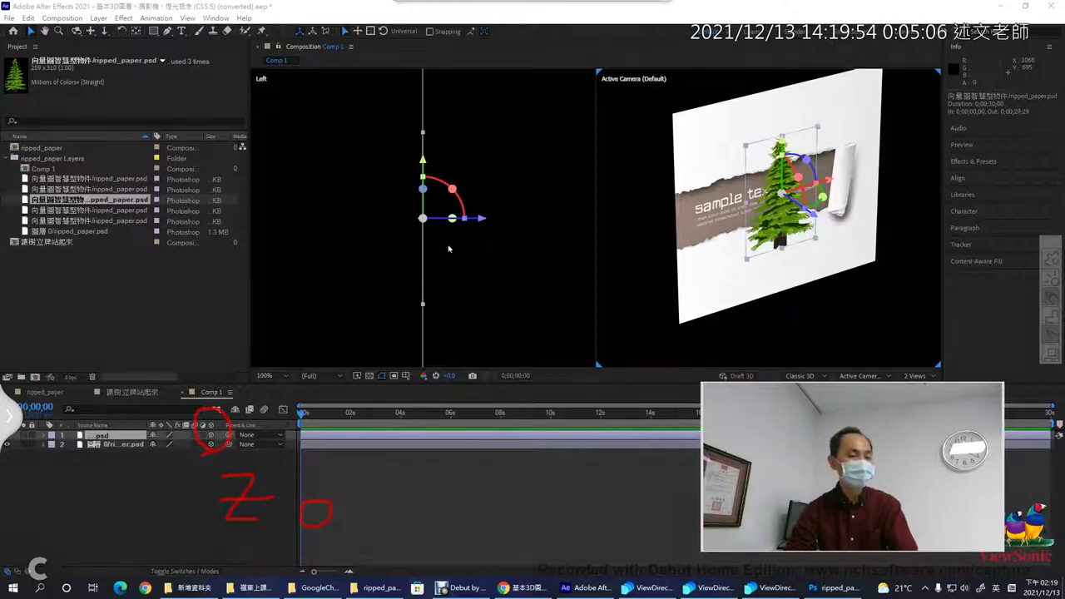
pyautogui.moveTo(448, 249)
pyautogui.mouseDown()
pyautogui.moveTo(395, 175)
pyautogui.moveTo(483, 243)
pyautogui.moveTo(368, 268)
pyautogui.mouseUp()
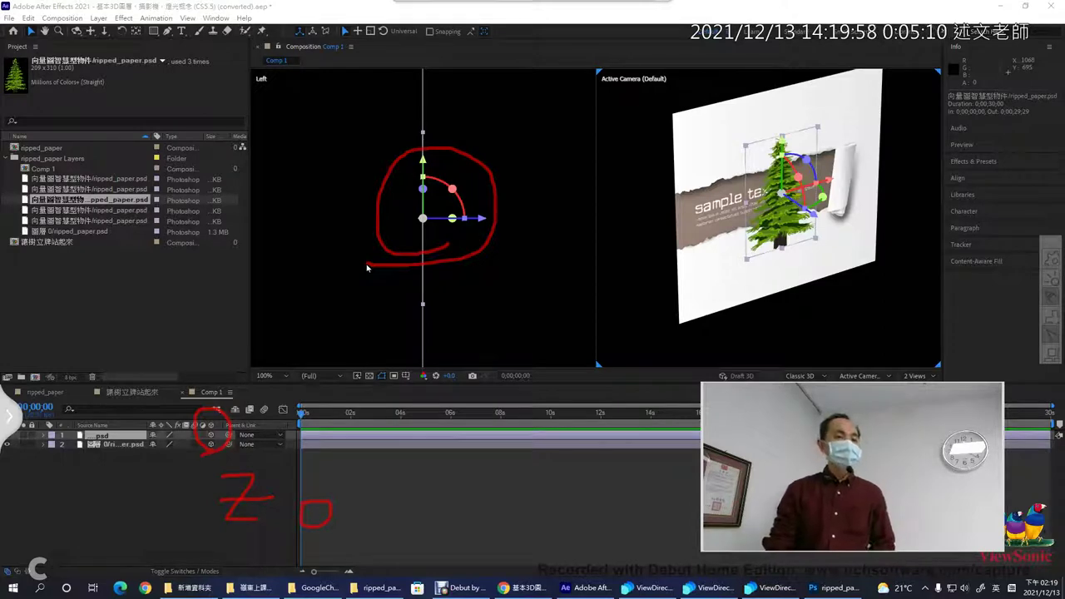
pyautogui.press('Escape')
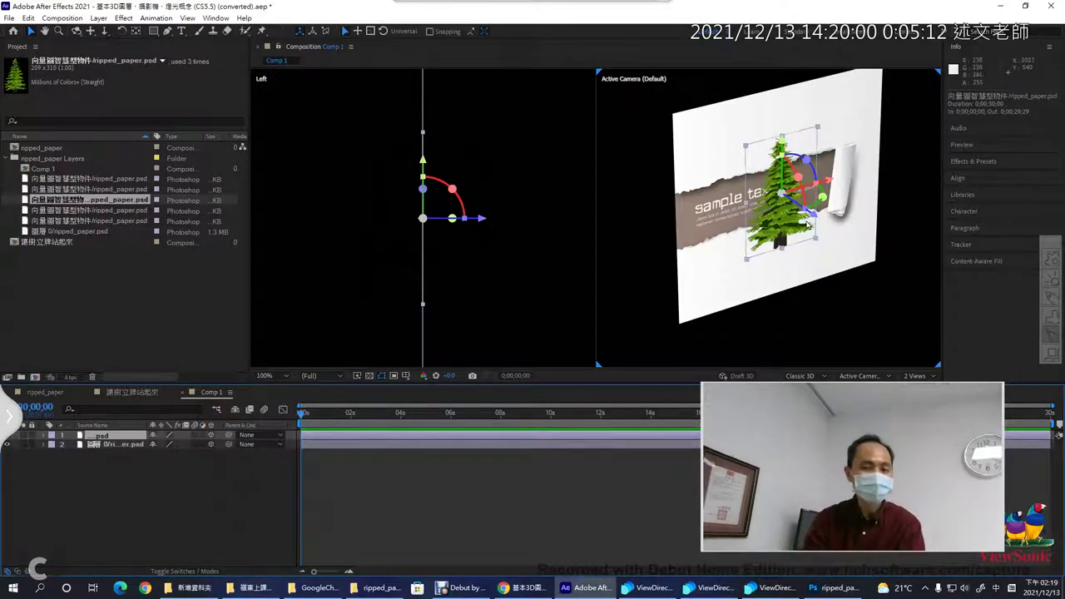
# Move the pine tree along its Z axis to about -41.7, circle it in both views, and clear the markings.
pyautogui.moveTo(809, 212); pyautogui.dragTo(821, 219)
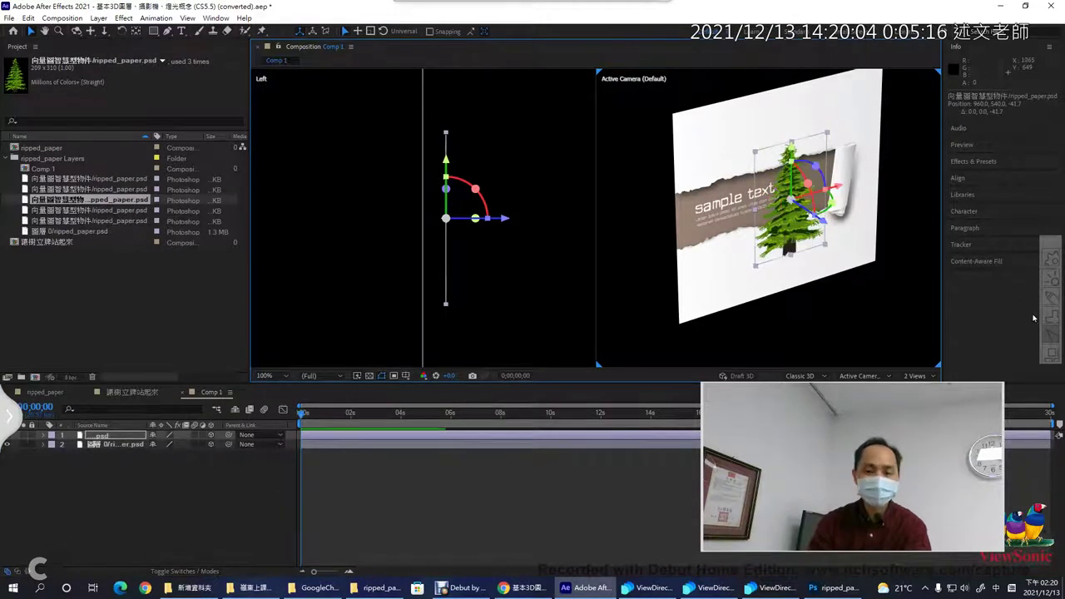
pyautogui.moveTo(803, 311)
pyautogui.mouseDown()
pyautogui.moveTo(708, 236)
pyautogui.moveTo(785, 120)
pyautogui.moveTo(878, 183)
pyautogui.moveTo(754, 307)
pyautogui.mouseUp()
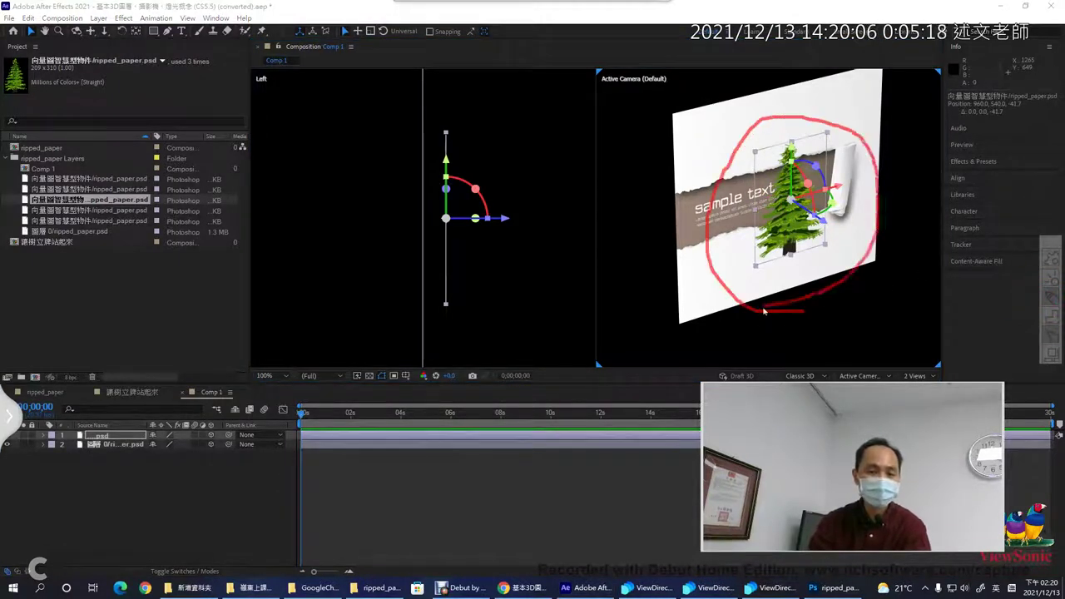
pyautogui.moveTo(465, 257)
pyautogui.mouseDown()
pyautogui.moveTo(401, 262)
pyautogui.moveTo(387, 149)
pyautogui.moveTo(502, 131)
pyautogui.moveTo(516, 250)
pyautogui.moveTo(430, 281)
pyautogui.mouseUp()
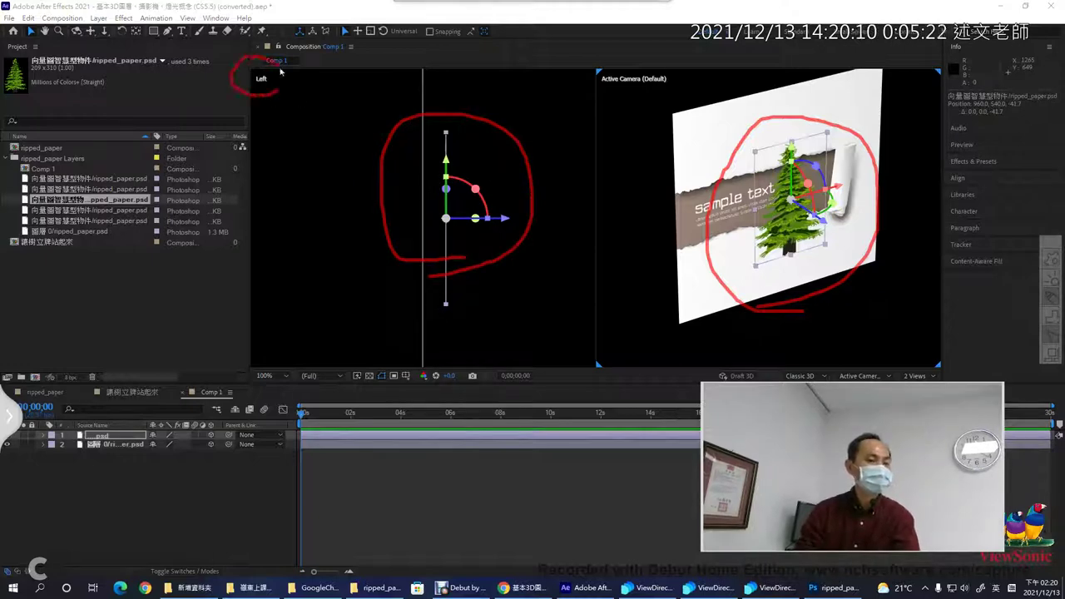
pyautogui.moveTo(281, 71); pyautogui.dragTo(264, 109)
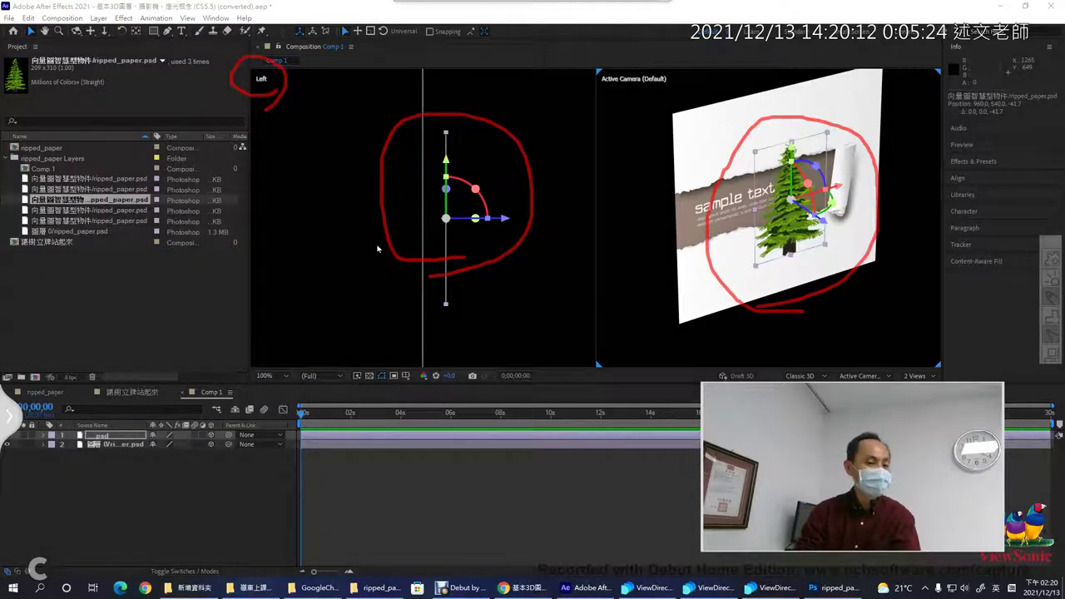
pyautogui.press('Escape')
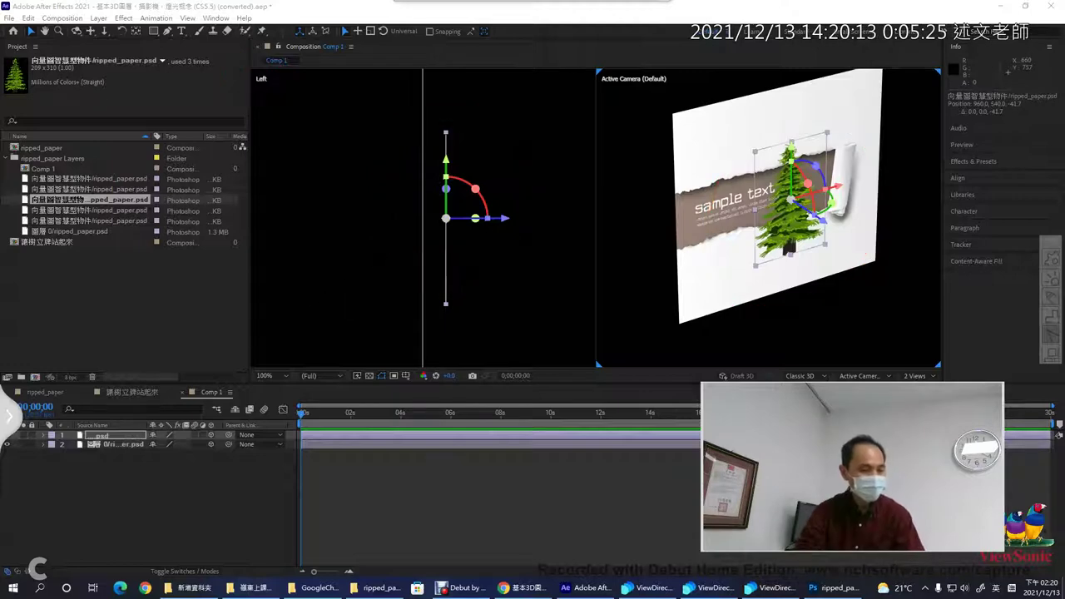
# Move the pine tree layer below the paper layer in the Comp 1 timeline, and mark the tree in the timeline and both views.
pyautogui.click(99, 436)
pyautogui.moveTo(100, 436); pyautogui.dragTo(141, 471)
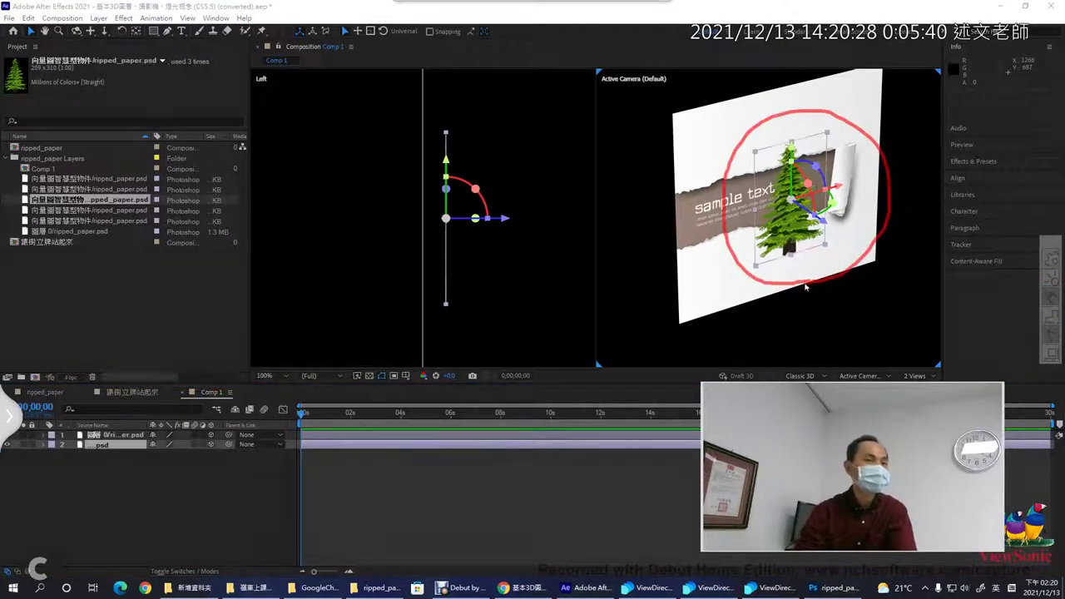
pyautogui.moveTo(121, 447); pyautogui.dragTo(158, 412)
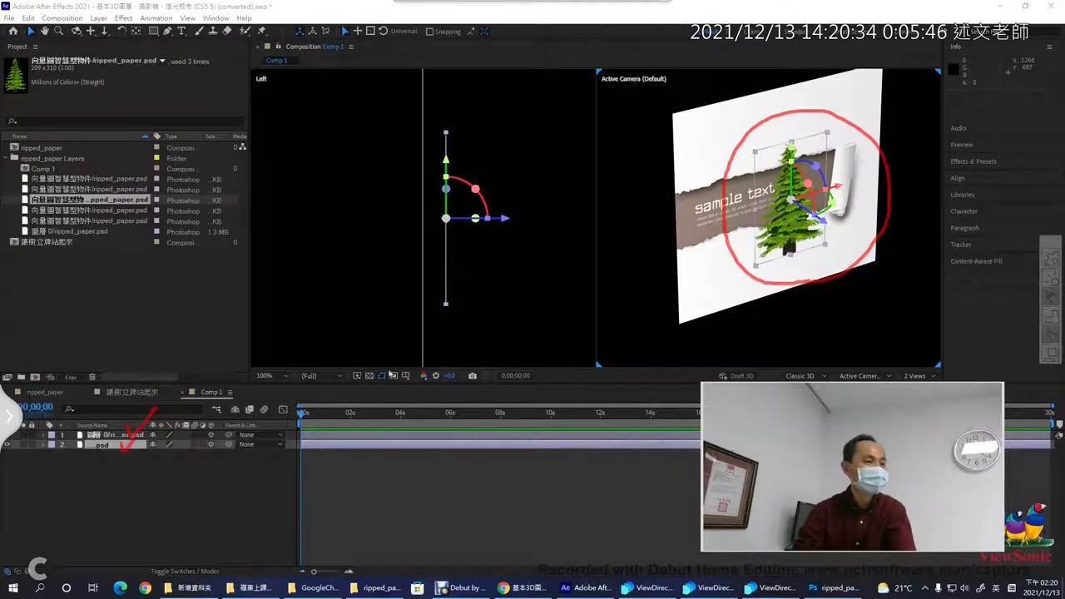
pyautogui.moveTo(510, 248)
pyautogui.mouseDown()
pyautogui.moveTo(400, 271)
pyautogui.moveTo(384, 158)
pyautogui.moveTo(479, 143)
pyautogui.moveTo(520, 221)
pyautogui.moveTo(499, 253)
pyautogui.mouseUp()
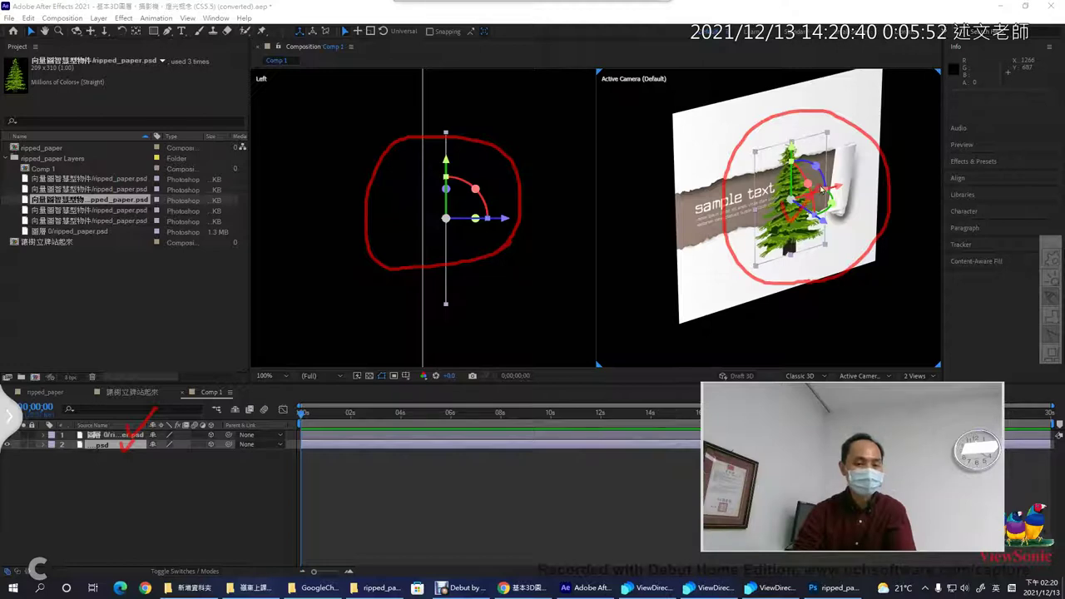
# Tick the paper layer in the Active Camera view, and clear all the markings.
pyautogui.moveTo(683, 197); pyautogui.dragTo(710, 178)
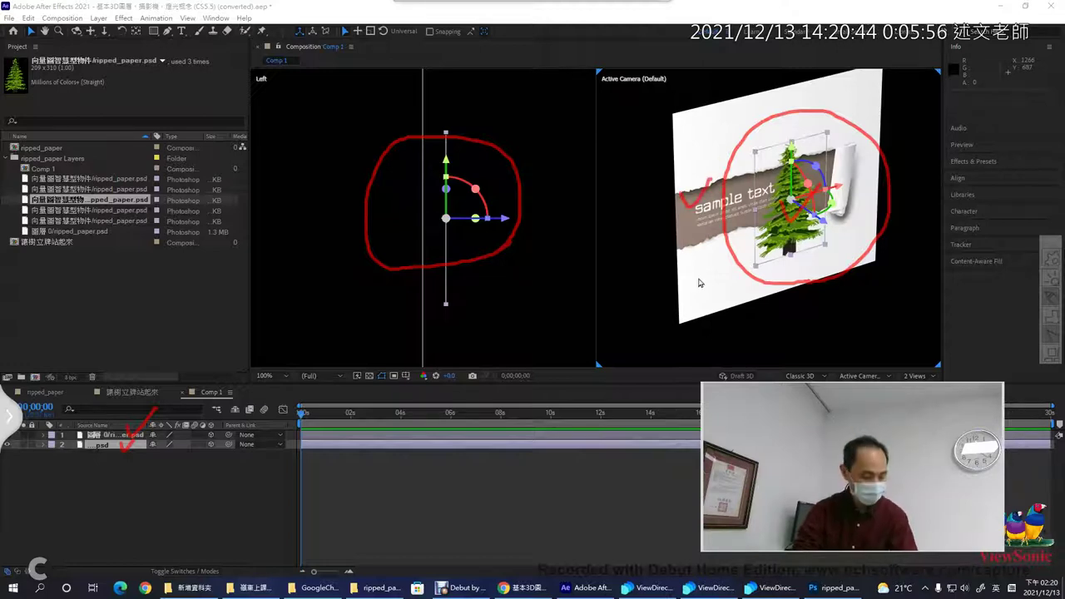
pyautogui.press('Escape')
# Switch to the Google Docs notes, circle the layer order and Z-axis wording in point 3, cross out the timeline wording, and clear the markings.
pyautogui.click(524, 588)
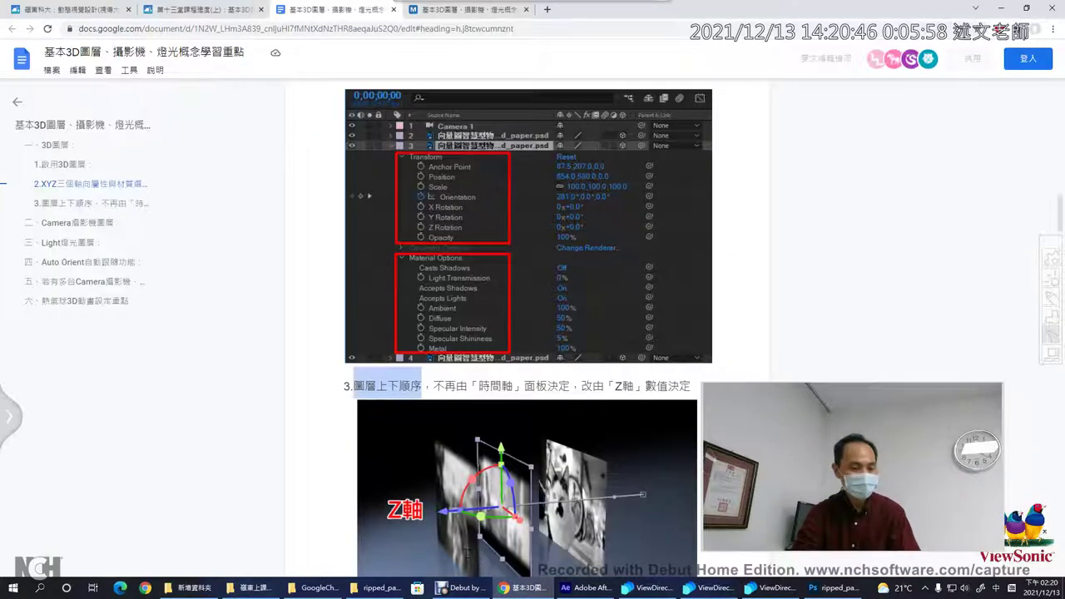
pyautogui.scroll(-3, 514, 388)
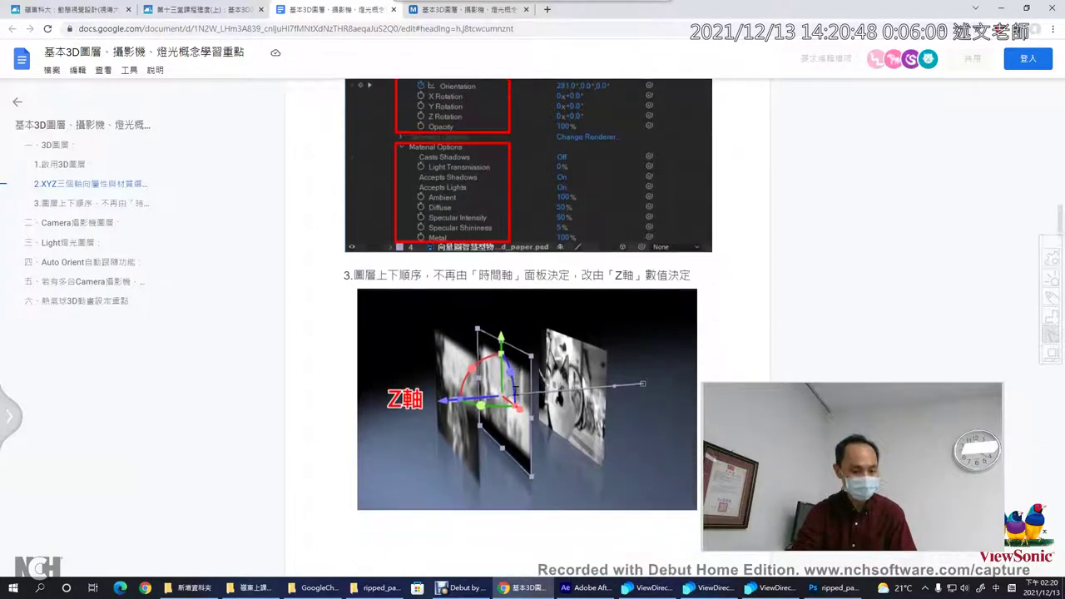
pyautogui.moveTo(387, 293); pyautogui.dragTo(352, 300)
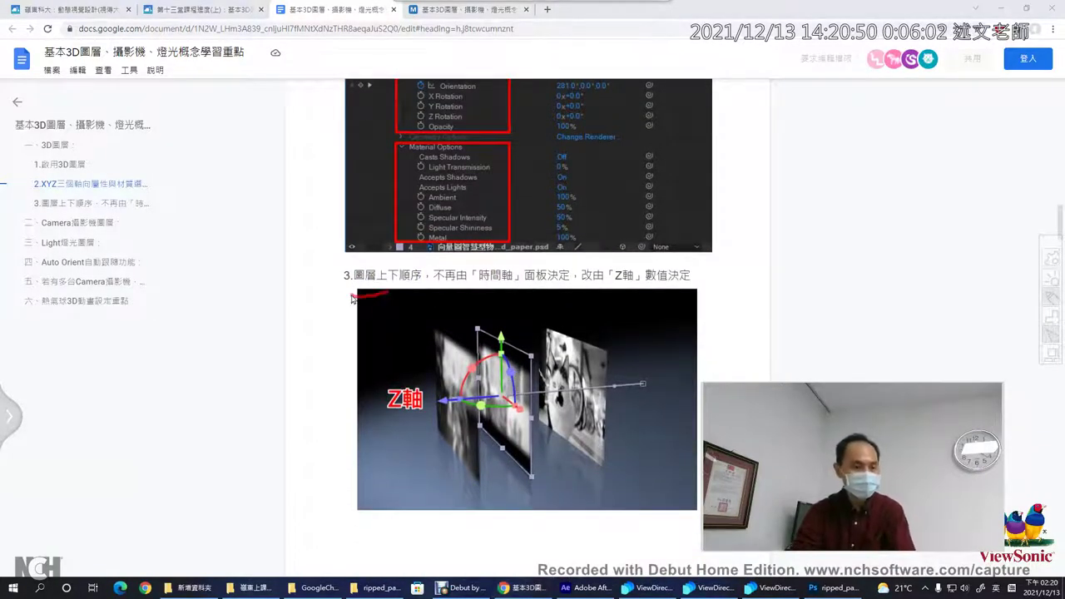
pyautogui.moveTo(421, 249)
pyautogui.mouseDown()
pyautogui.moveTo(435, 280)
pyautogui.moveTo(372, 295)
pyautogui.mouseUp()
pyautogui.moveTo(510, 253)
pyautogui.mouseDown()
pyautogui.moveTo(482, 285)
pyautogui.moveTo(483, 261)
pyautogui.moveTo(514, 307)
pyautogui.mouseUp()
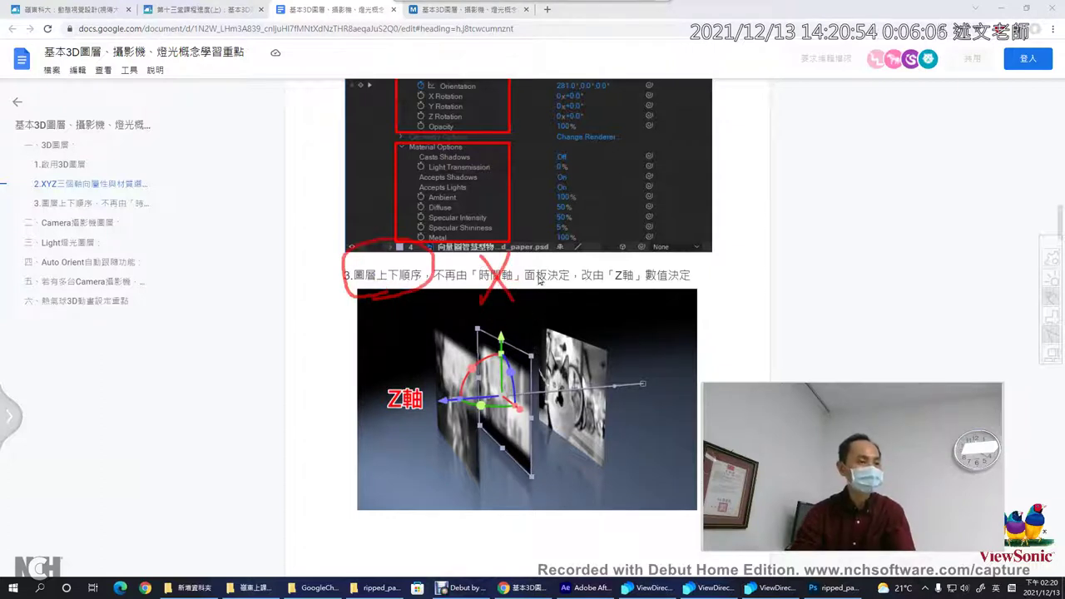
pyautogui.moveTo(625, 292); pyautogui.dragTo(640, 263)
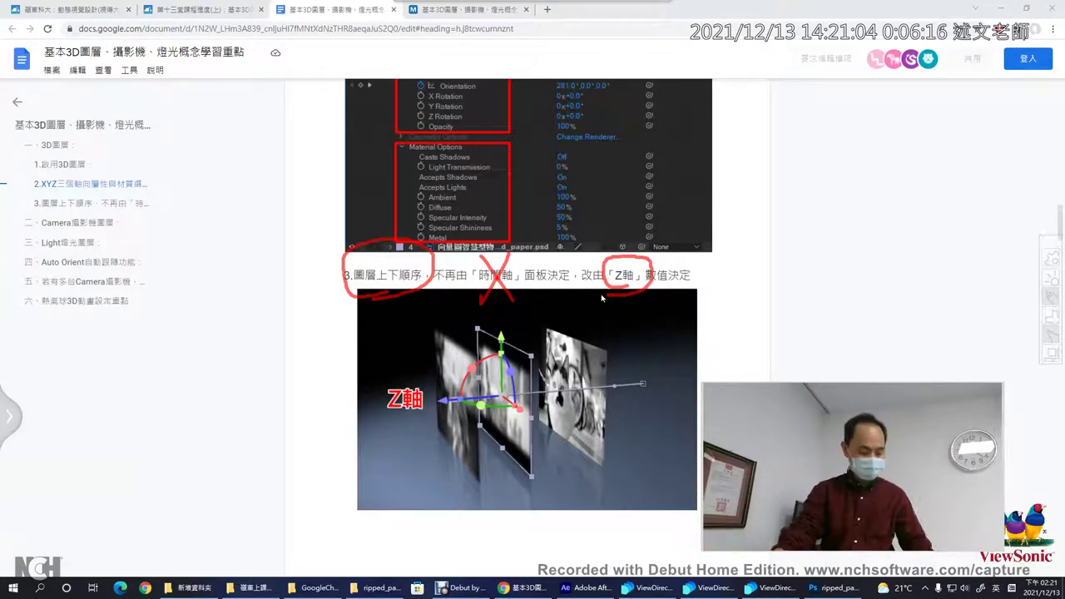
pyautogui.press('Escape')
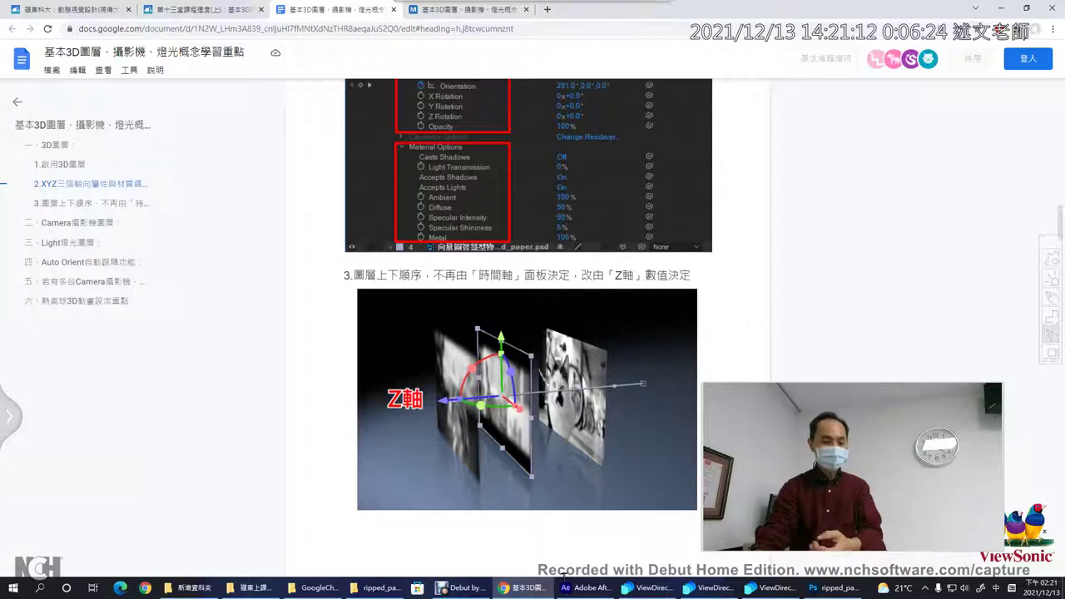
# Switch to After Effects, try turning off 3D for the paper layer, and undo the change.
pyautogui.click(590, 588)
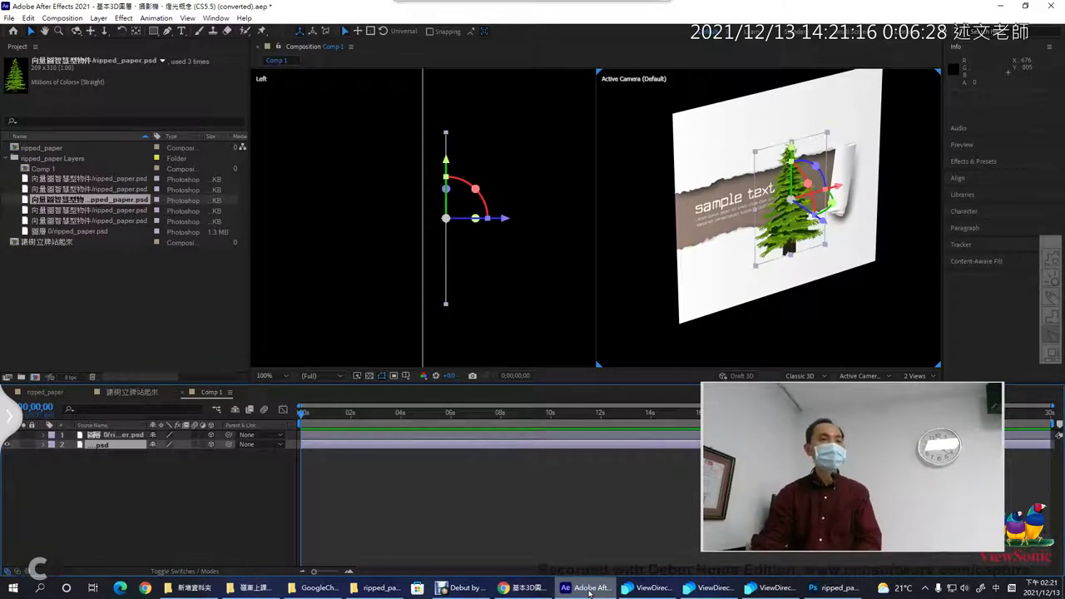
pyautogui.click(211, 437)
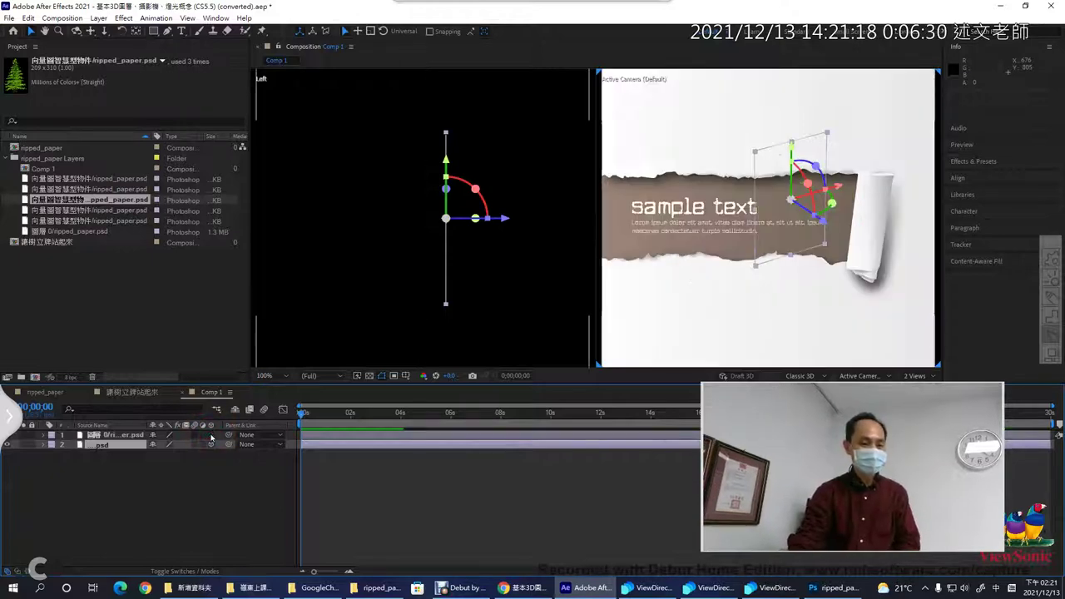
pyautogui.click(494, 263)
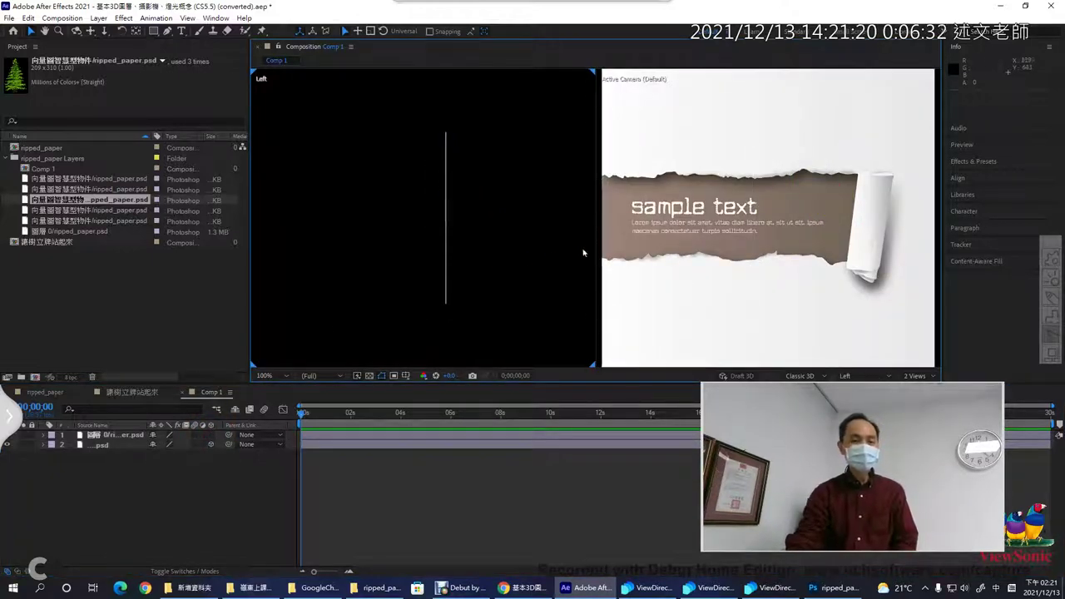
pyautogui.hotkey('ctrl', 'z')
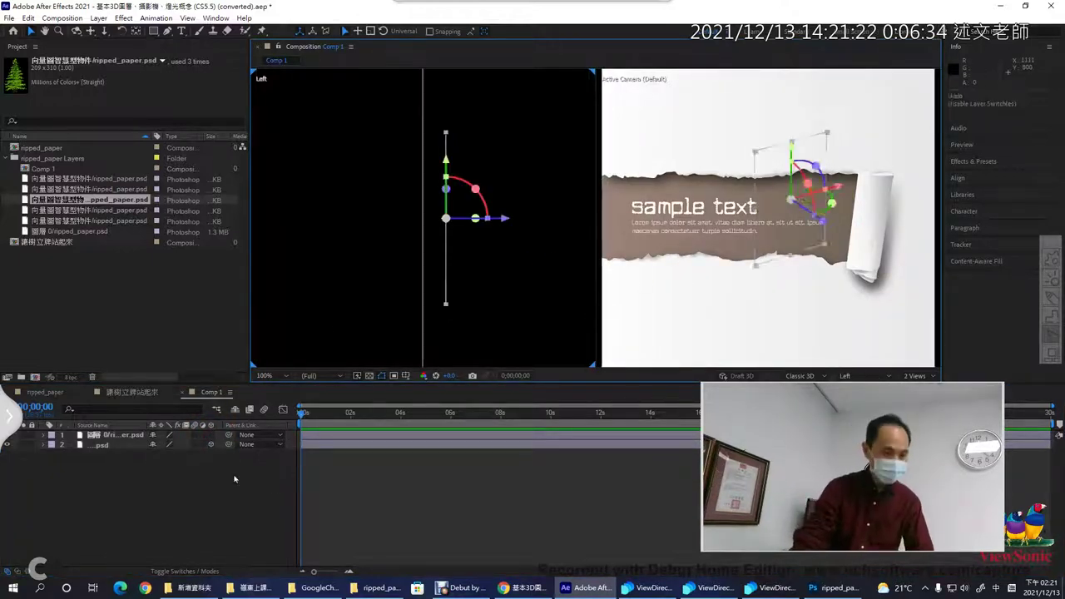
# Turn off 3D for the pine tree layer, and mark both the Active Camera and Left views.
pyautogui.click(212, 446)
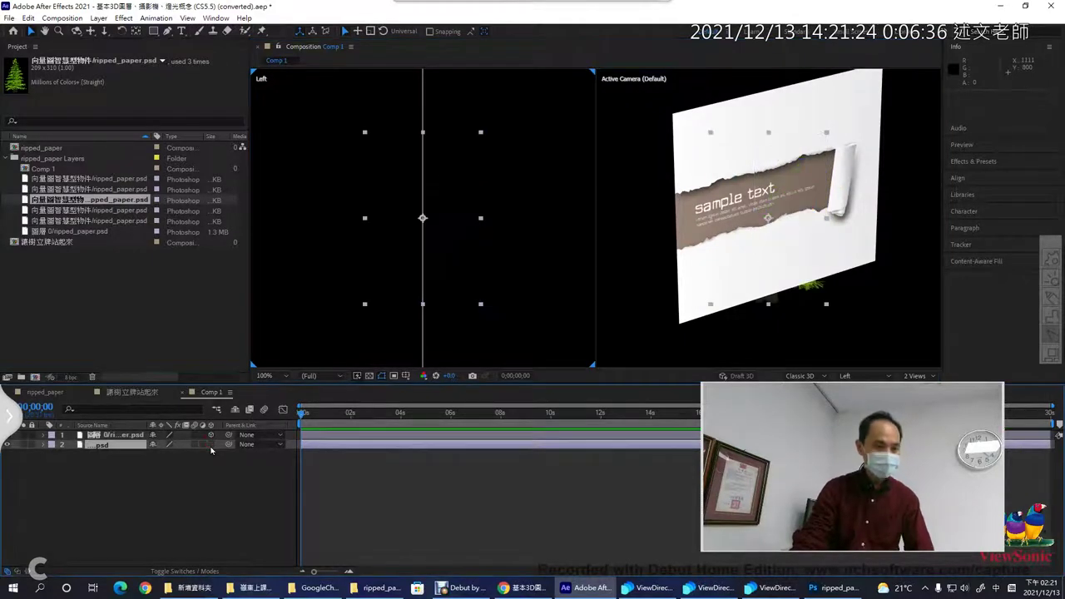
pyautogui.click(1053, 298)
pyautogui.moveTo(809, 306)
pyautogui.mouseDown()
pyautogui.moveTo(721, 197)
pyautogui.moveTo(868, 288)
pyautogui.mouseUp()
pyautogui.moveTo(437, 314)
pyautogui.mouseDown()
pyautogui.moveTo(363, 287)
pyautogui.moveTo(374, 122)
pyautogui.moveTo(569, 177)
pyautogui.moveTo(424, 354)
pyautogui.mouseUp()
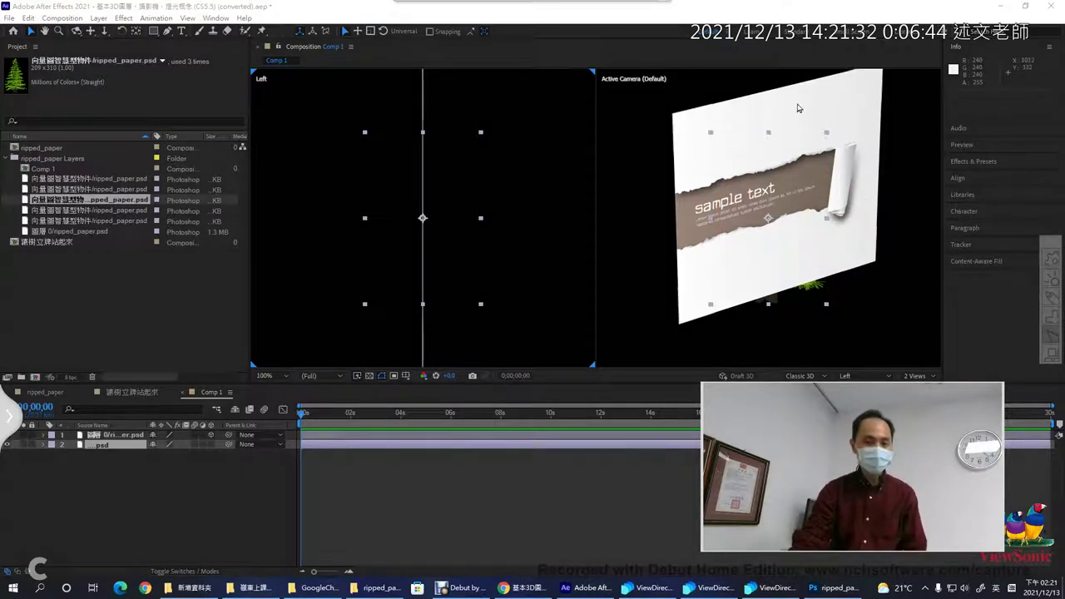
# Hide the paper layer, turn the pine tree back into a 3D layer, and show the paper again.
pyautogui.click(799, 108)
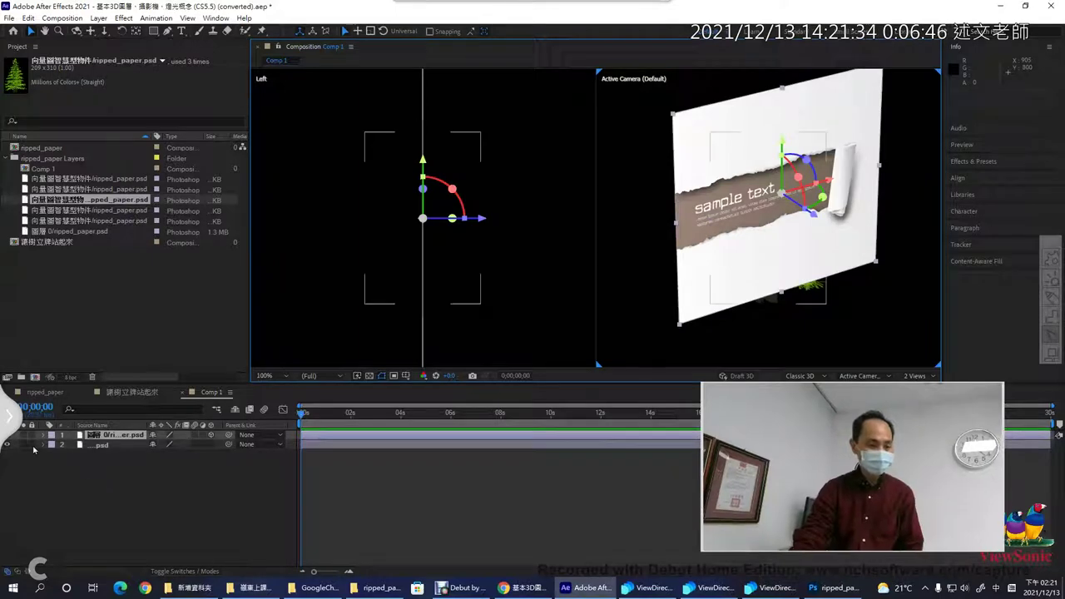
pyautogui.click(1025, 6)
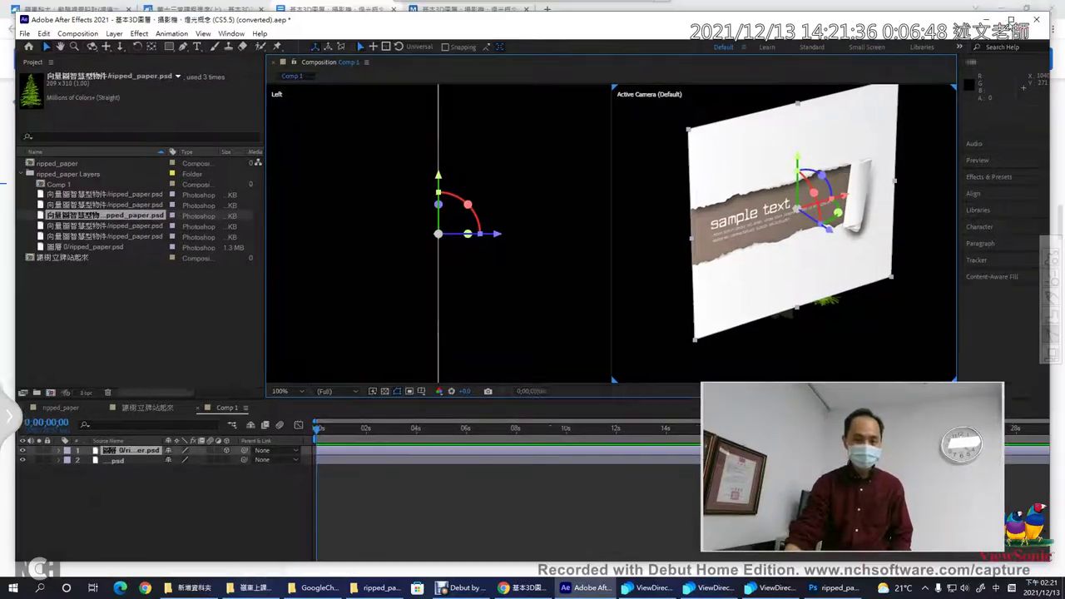
pyautogui.moveTo(170, 20); pyautogui.dragTo(215, 17)
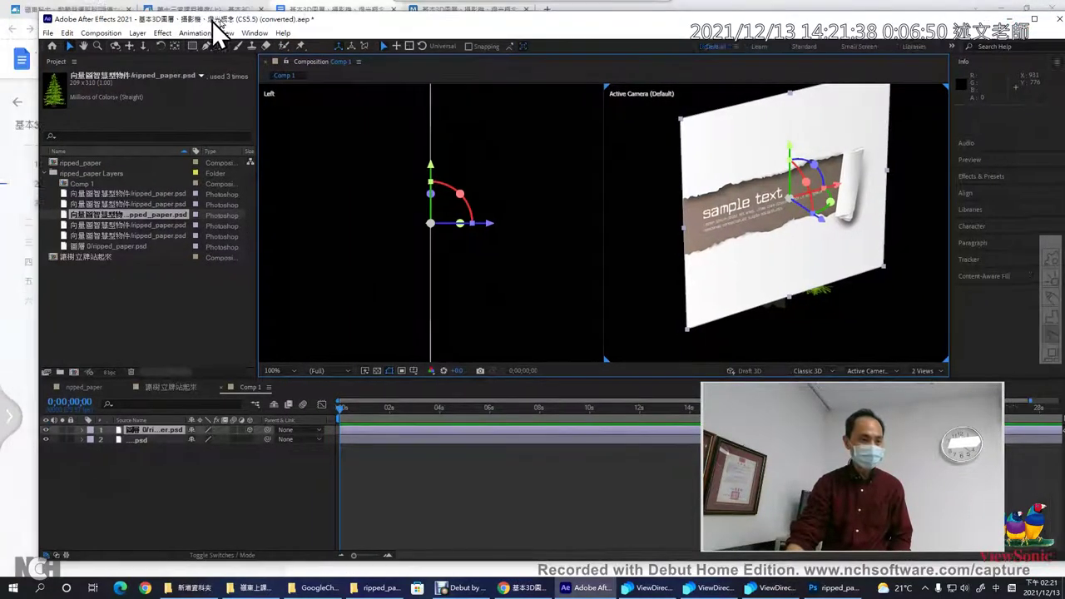
pyautogui.click(69, 429)
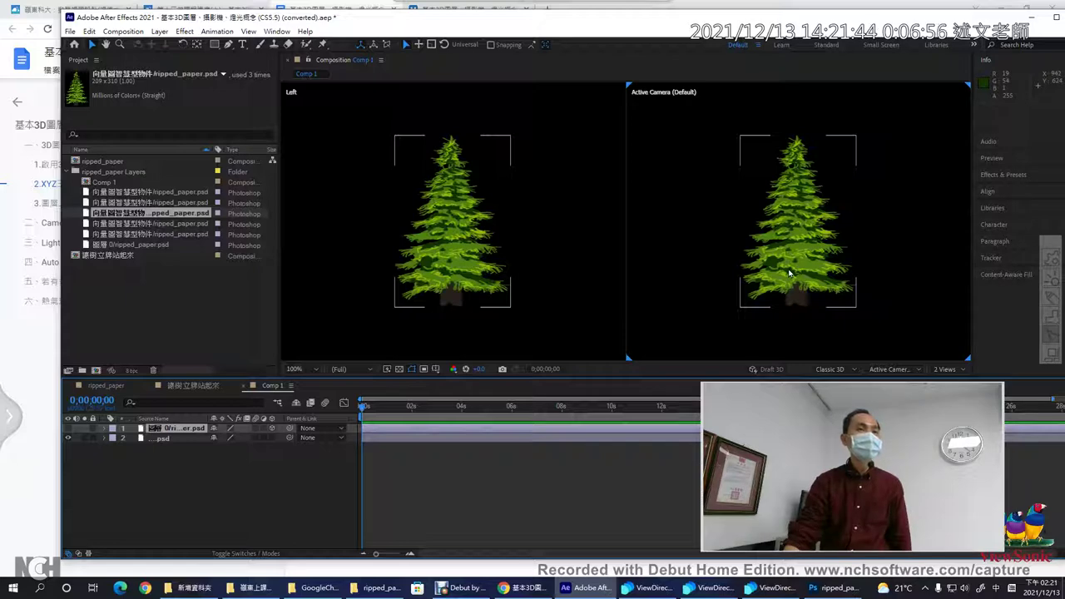
pyautogui.click(271, 438)
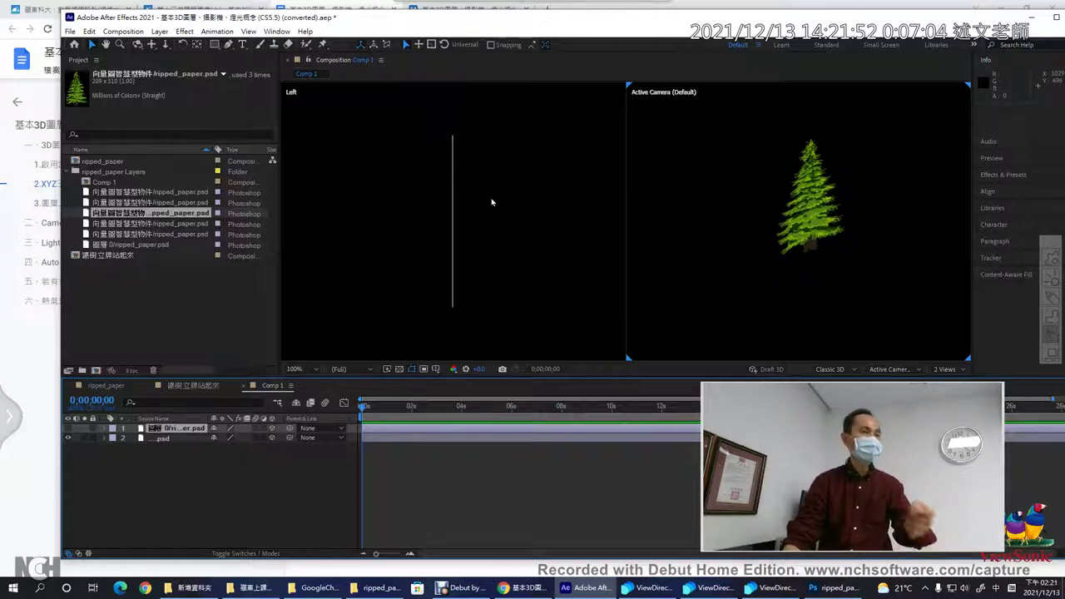
pyautogui.click(279, 439)
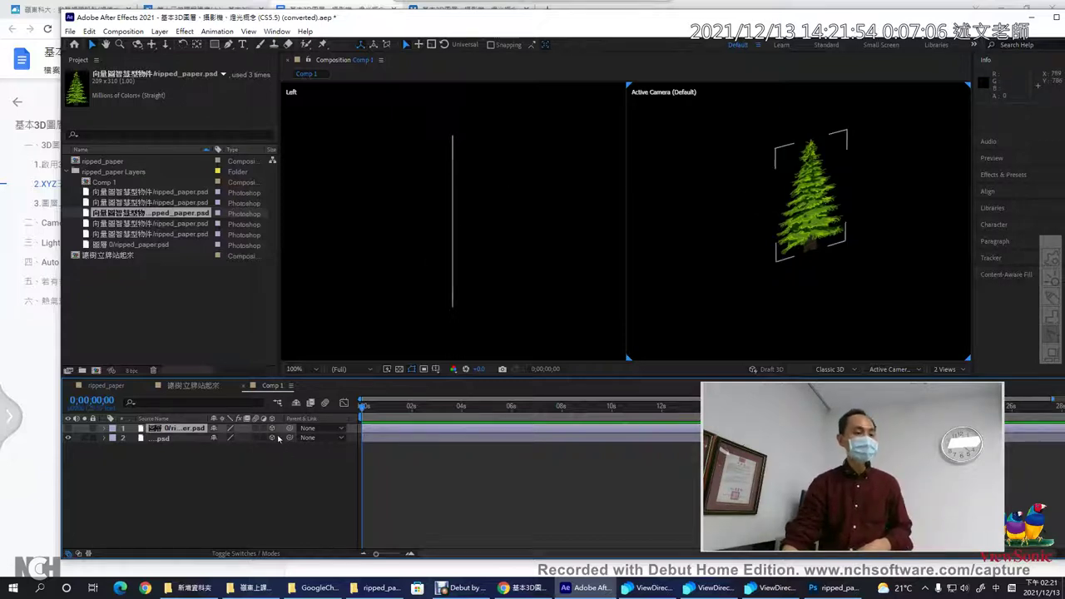
pyautogui.click(68, 429)
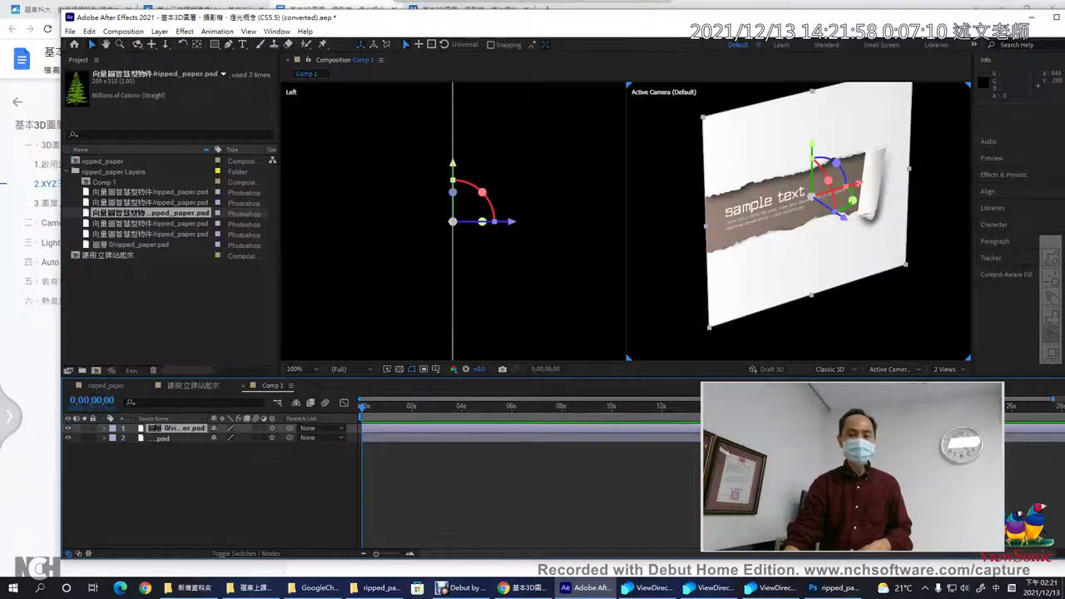
pyautogui.press('super+Up')
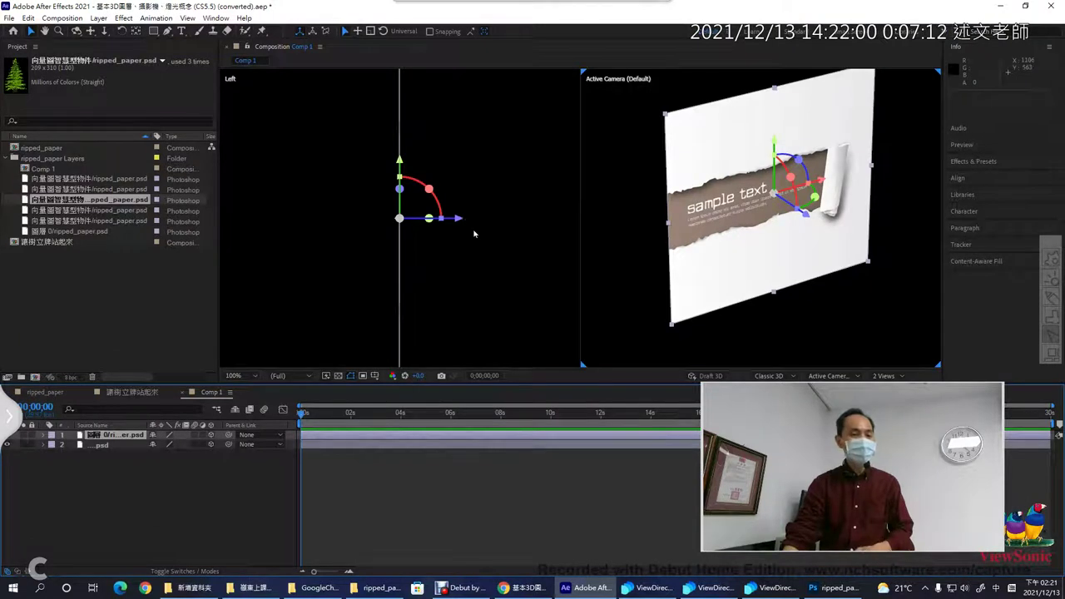
# Move the paper layer along its Z axis to 38, and select both layers in Comp 1.
pyautogui.moveTo(428, 219); pyautogui.dragTo(378, 218)
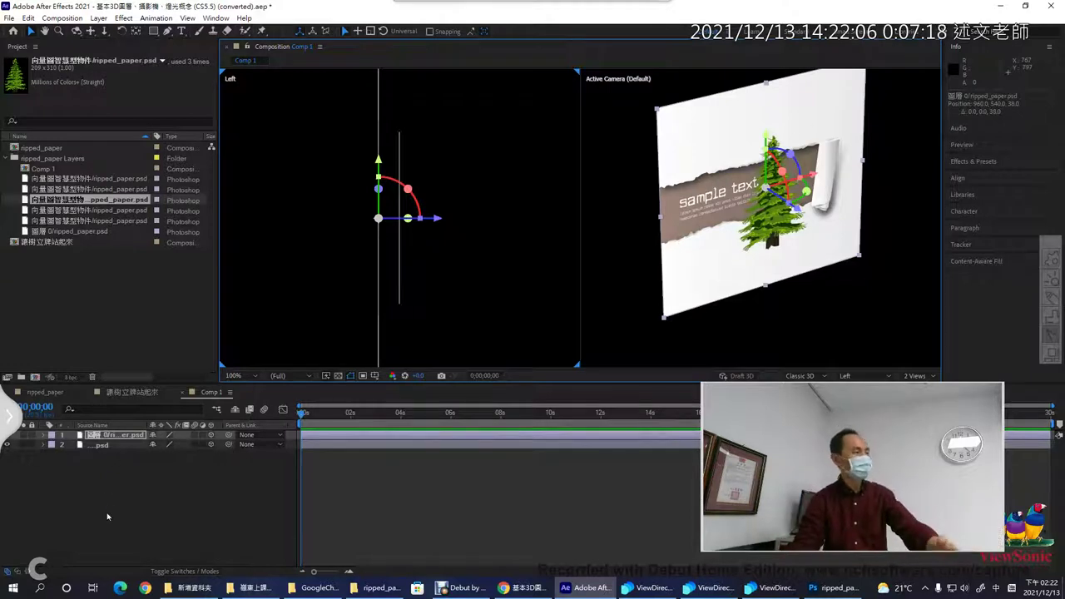
pyautogui.click(137, 465)
pyautogui.hotkey('ctrl', 'a')
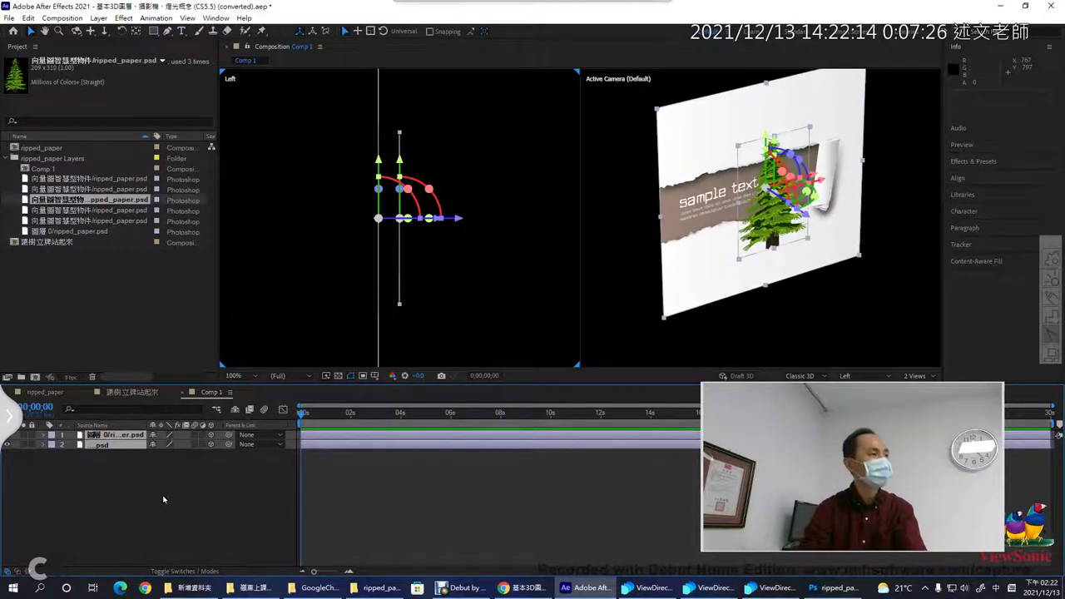
# Switch to the Google Docs notes, review the Z-axis layer order section, and go to the 3D圖層 heading.
pyautogui.click(523, 588)
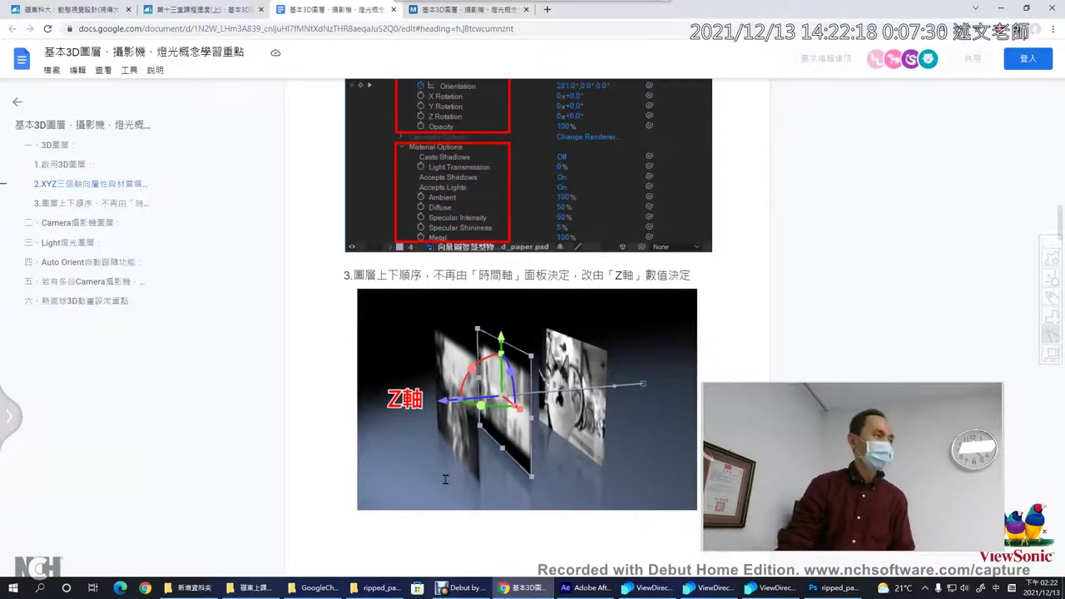
pyautogui.scroll(-3, 449, 441)
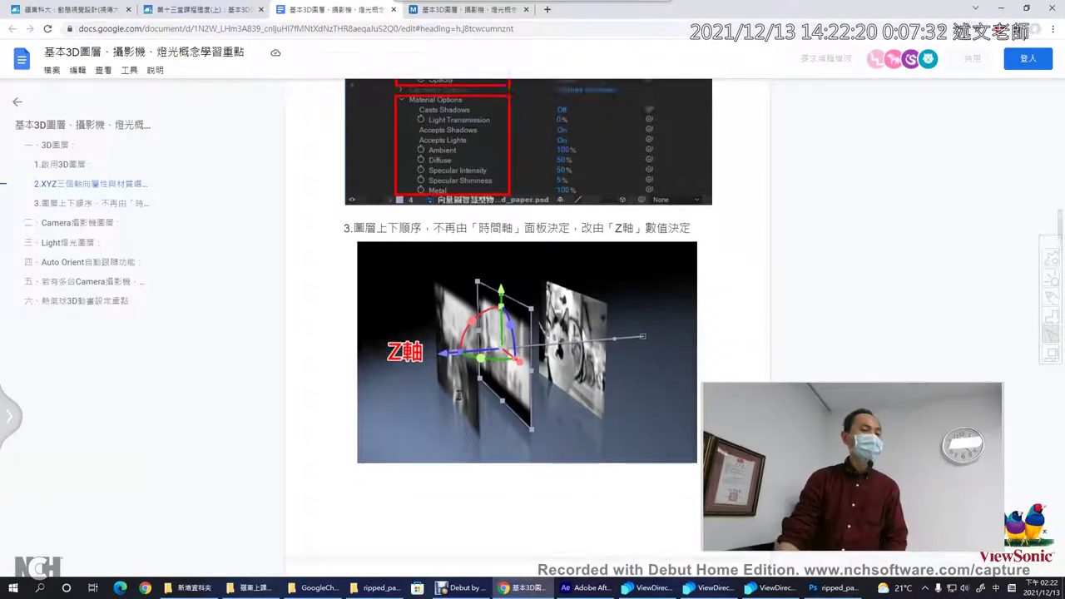
pyautogui.scroll(3, 459, 393)
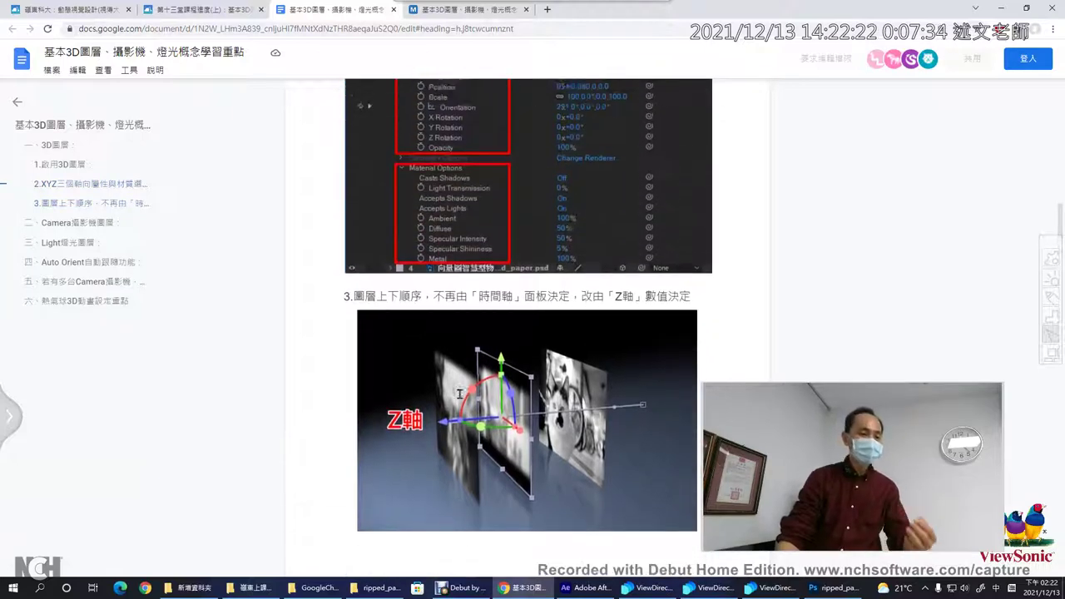
pyautogui.click(61, 147)
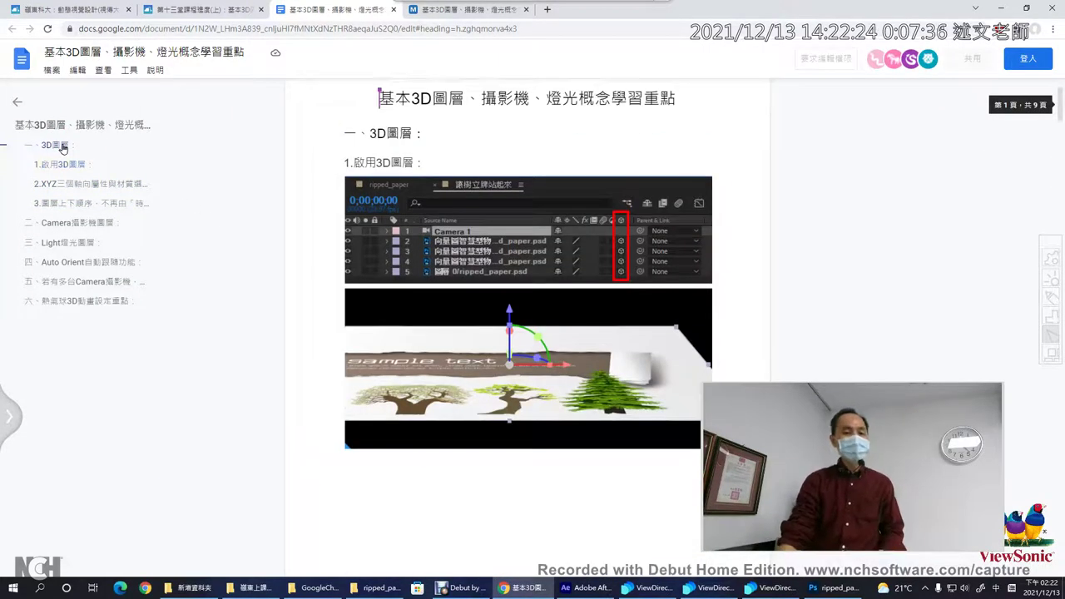